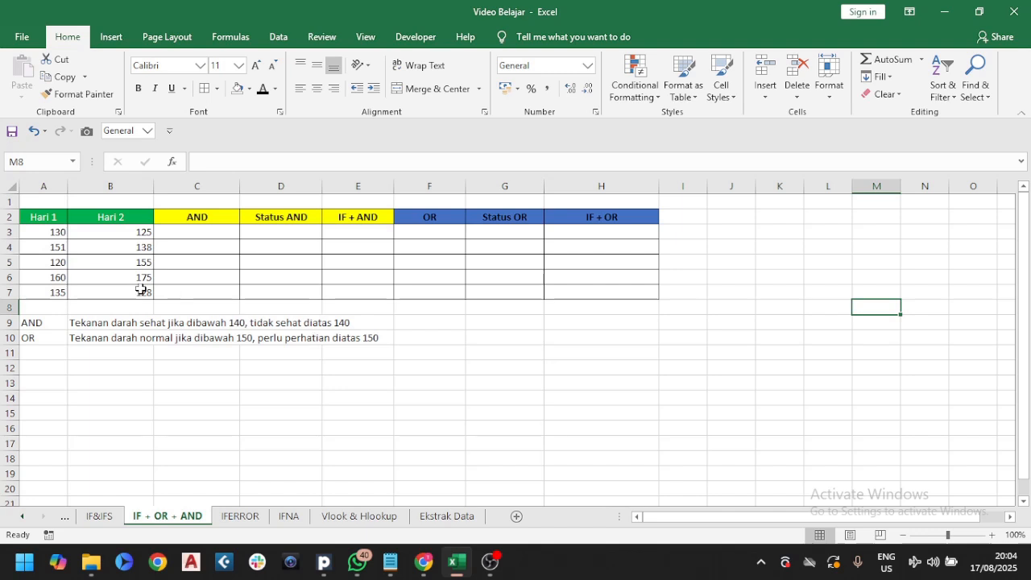
{"action": "left_click_drag", "start_coordinate": [44, 215], "coordinate": [111, 290]}
{"action": "left_click", "coordinate": [39, 323]}
{"action": "left_click_drag", "start_coordinate": [42, 328], "coordinate": [41, 332]}
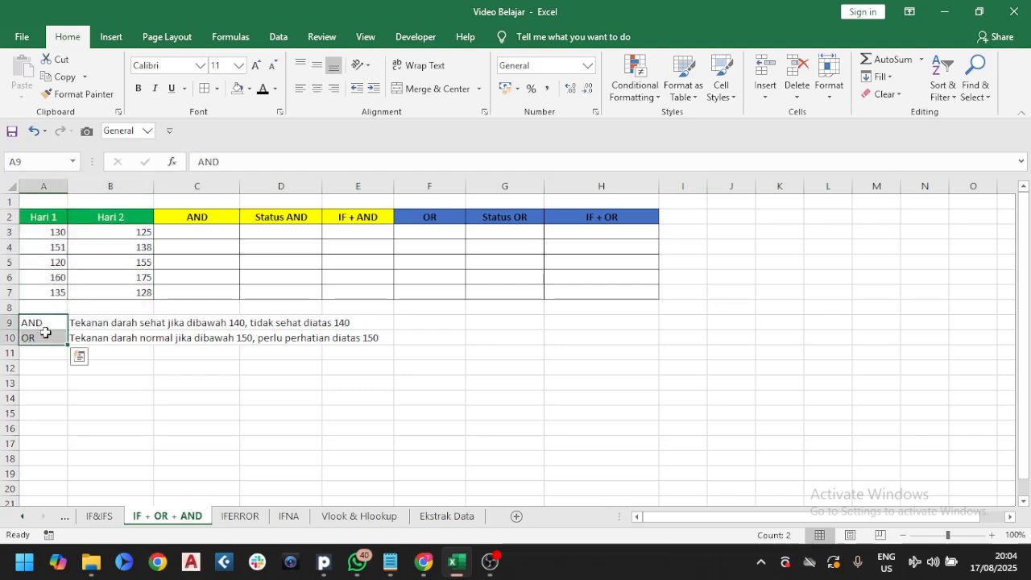
In C3, enter the formula =AND(A3<140;B3<140) to check both days' readings
{"action": "left_click", "coordinate": [207, 232]}
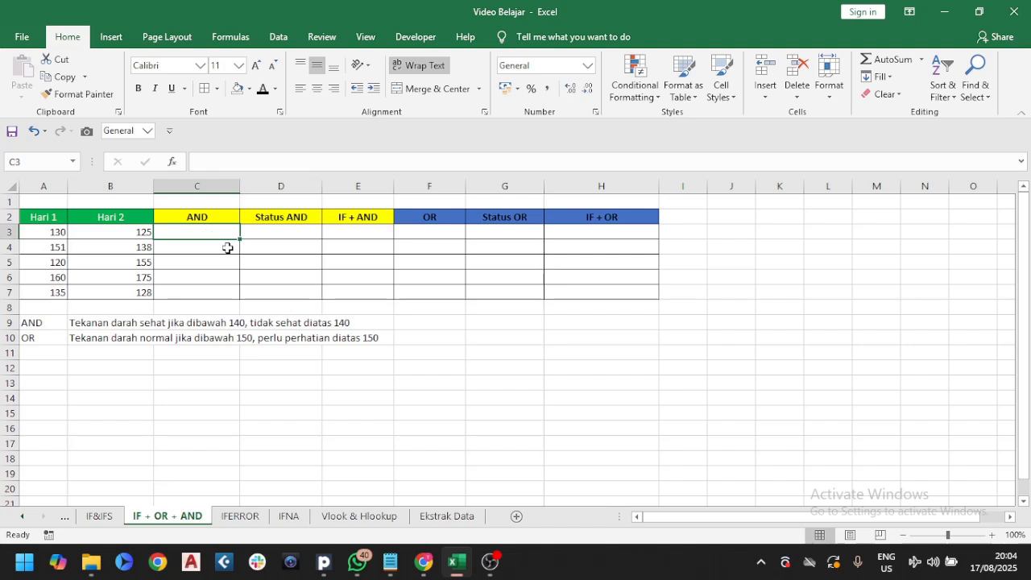
{"action": "type", "text": "=and"}
{"action": "key", "text": "Tab"}
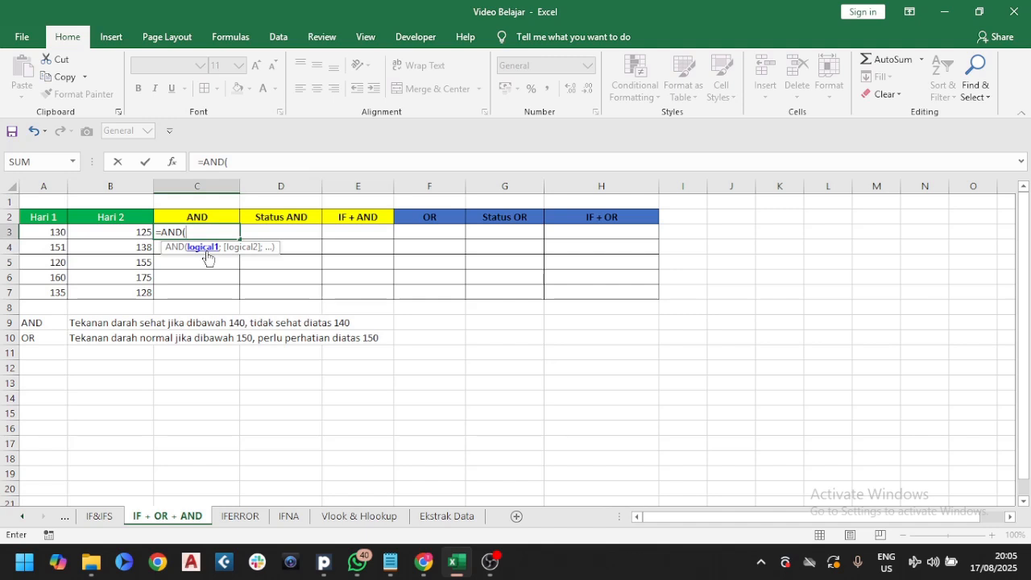
{"action": "left_click", "coordinate": [53, 232]}
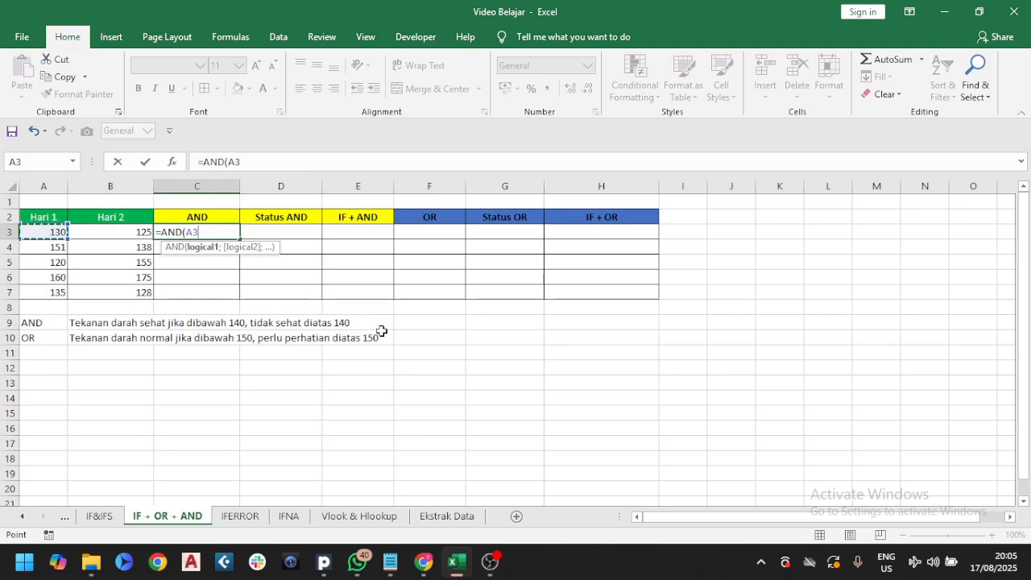
{"action": "type", "text": "<140;"}
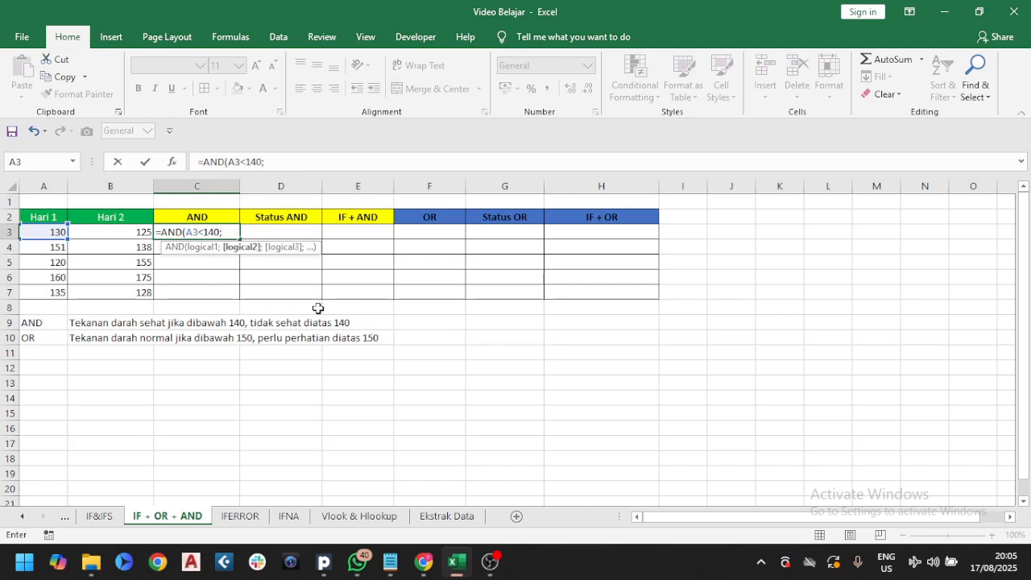
{"action": "left_click", "coordinate": [141, 232]}
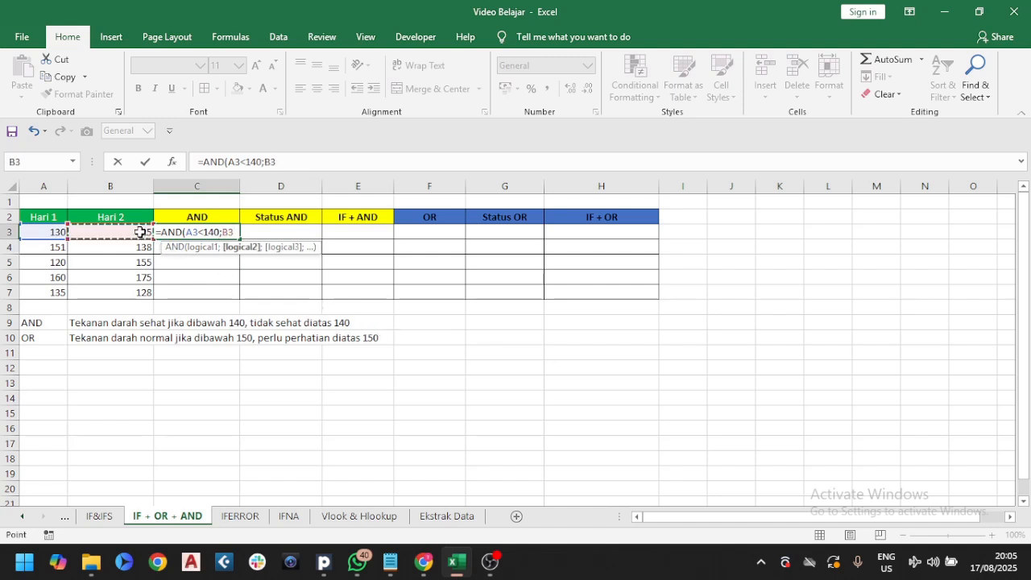
{"action": "type", "text": "<1"}
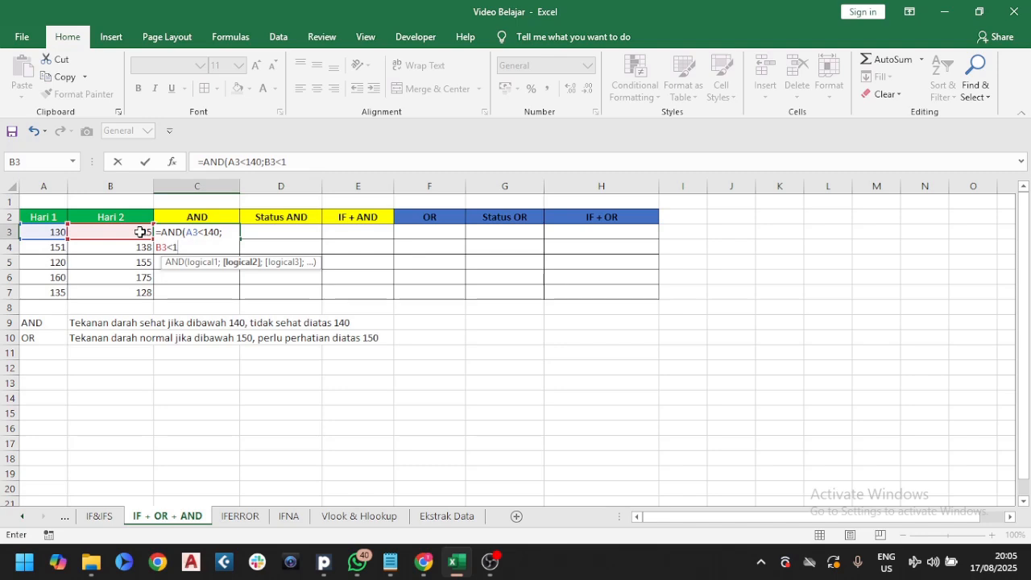
{"action": "type", "text": "40)"}
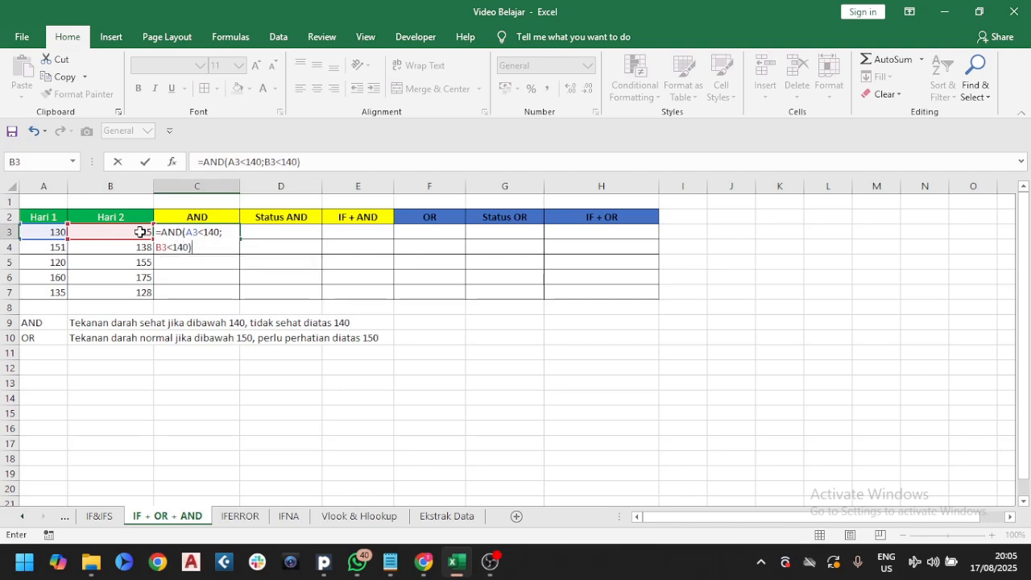
{"action": "key", "text": "Return"}
Fill the AND formula from C3 down through C7
{"action": "left_click", "coordinate": [211, 232]}
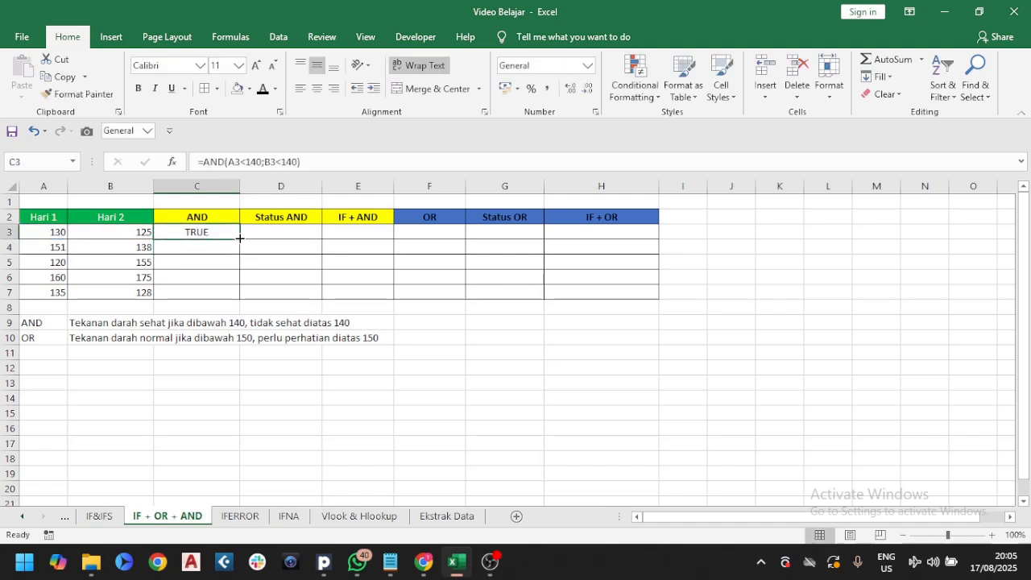
{"action": "double_click", "coordinate": [239, 239]}
{"action": "left_click", "coordinate": [230, 232]}
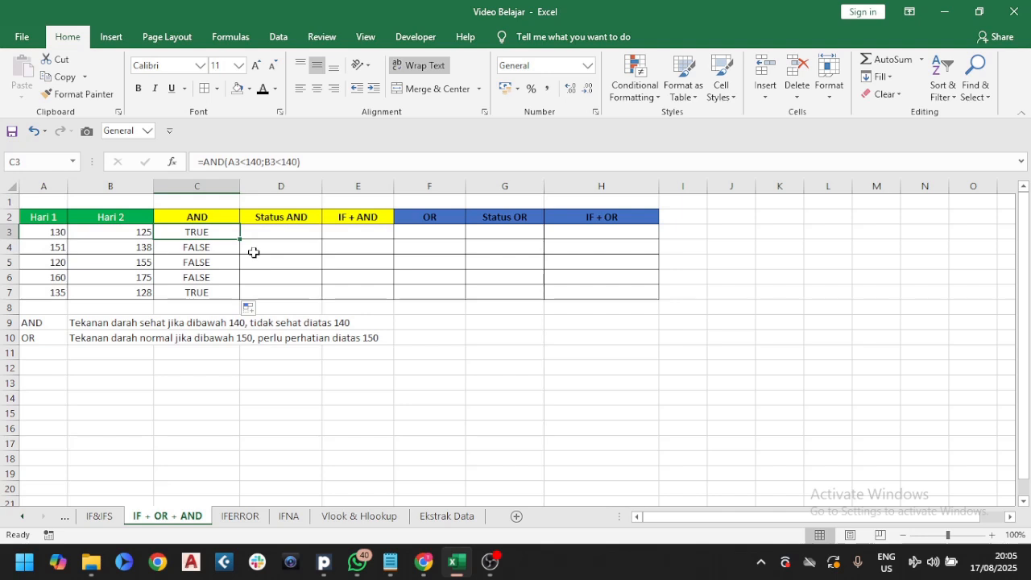
Step through the rows comparing the Hari 1 and Hari 2 values with the AND results
{"action": "key", "text": "Down"}
{"action": "key", "text": "Down"}
{"action": "key", "text": "Up"}
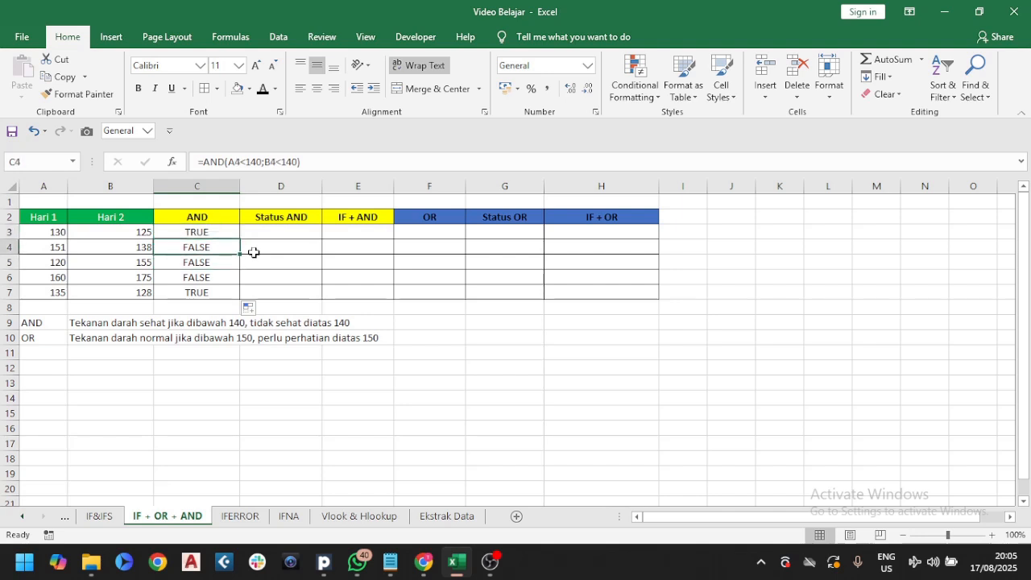
{"action": "key", "text": "Up"}
{"action": "key", "text": "Down"}
{"action": "key", "text": "Down"}
{"action": "key", "text": "Down"}
{"action": "key", "text": "Left"}
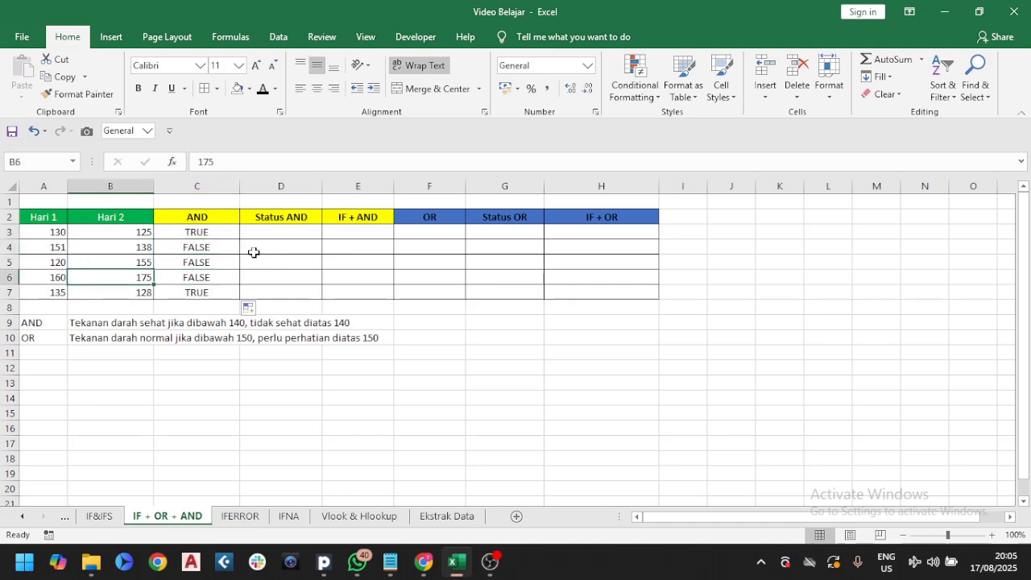
{"action": "key", "text": "Left"}
{"action": "key", "text": "Up"}
{"action": "key", "text": "Up"}
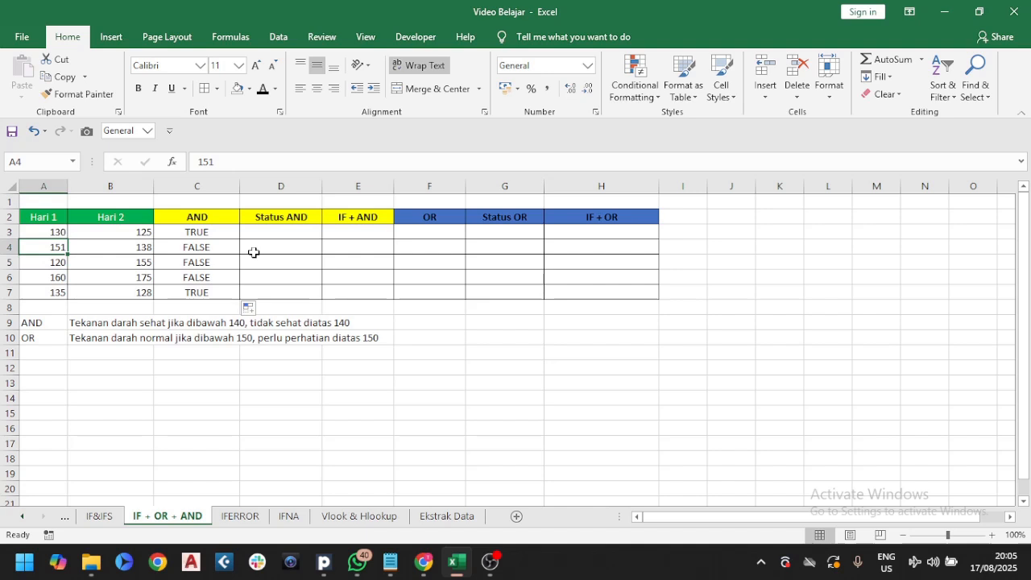
{"action": "key", "text": "Right"}
{"action": "key", "text": "Left"}
{"action": "key", "text": "Right"}
{"action": "key", "text": "Left"}
{"action": "key", "text": "Right"}
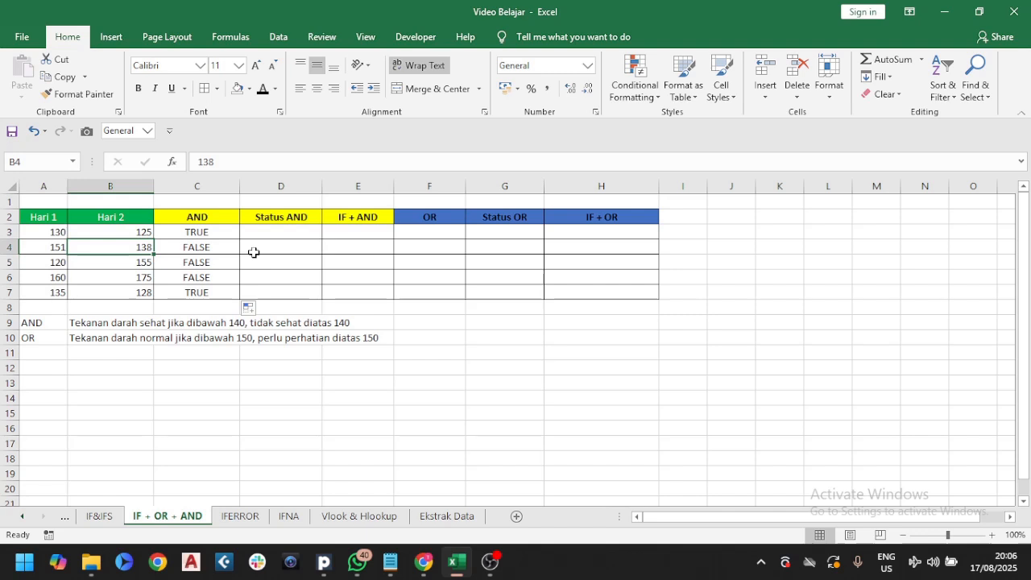
{"action": "key", "text": "Right"}
{"action": "key", "text": "Down"}
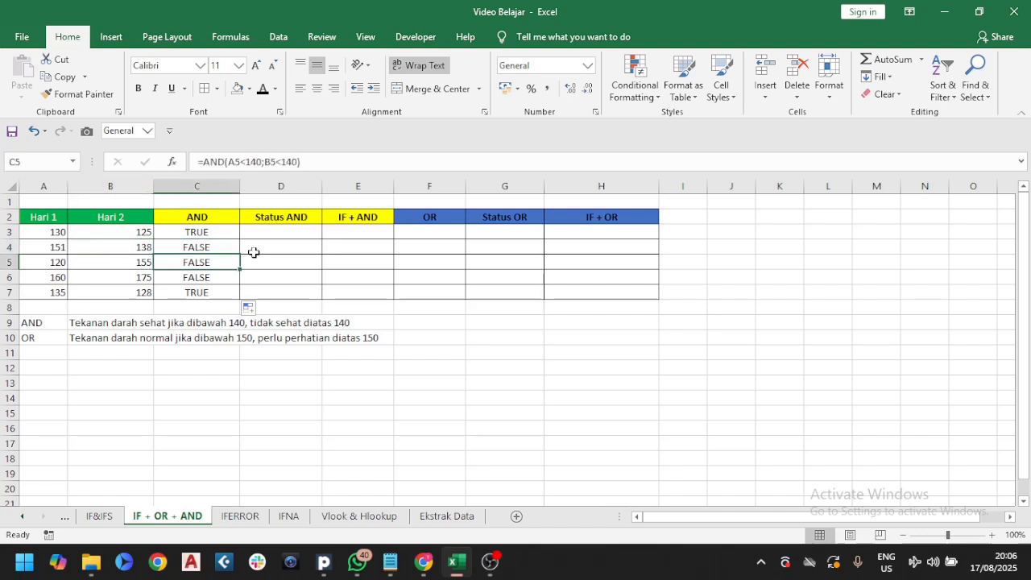
{"action": "key", "text": "Left"}
{"action": "key", "text": "Left"}
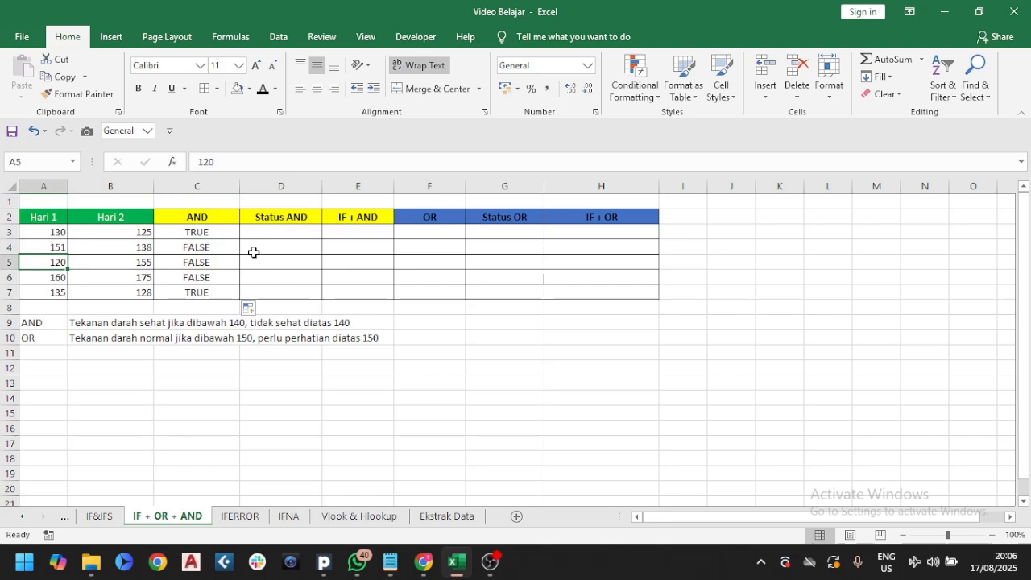
{"action": "key", "text": "Down"}
{"action": "key", "text": "Right"}
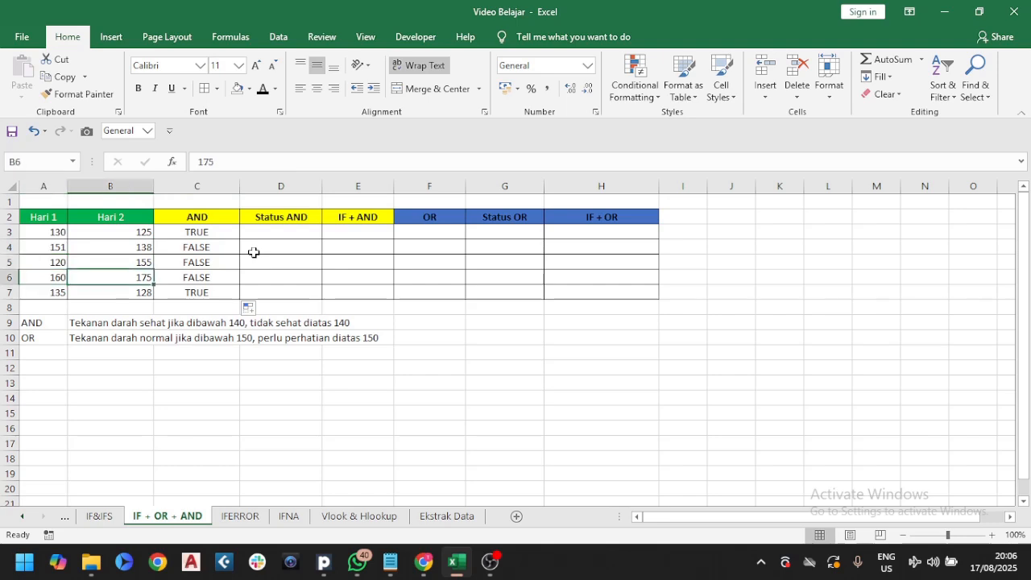
In D3, enter =IF(C3=TRUE;"Sehat";"Tidak Sehat") to label the AND result
{"action": "left_click", "coordinate": [286, 231]}
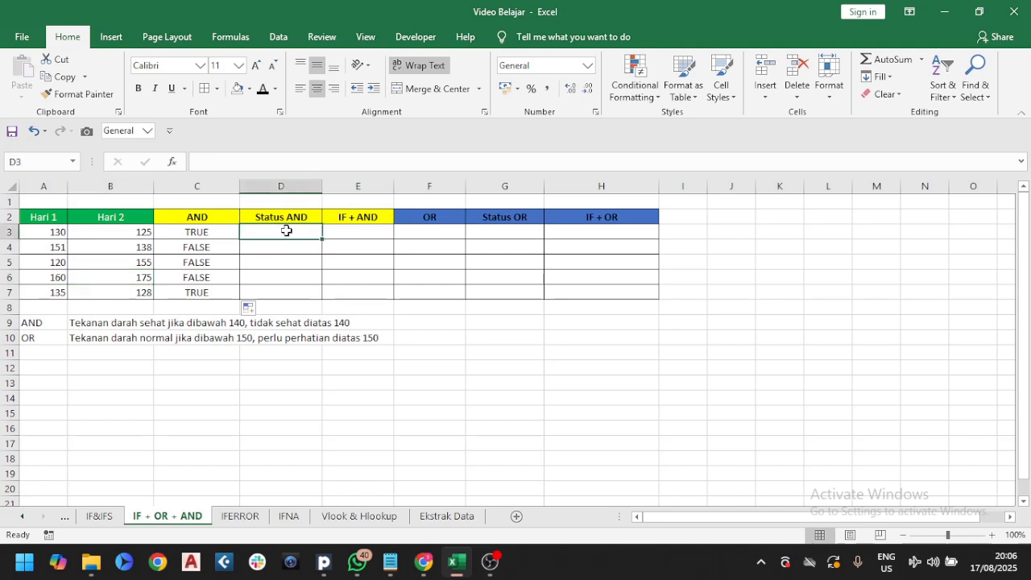
{"action": "type", "text": "=if("}
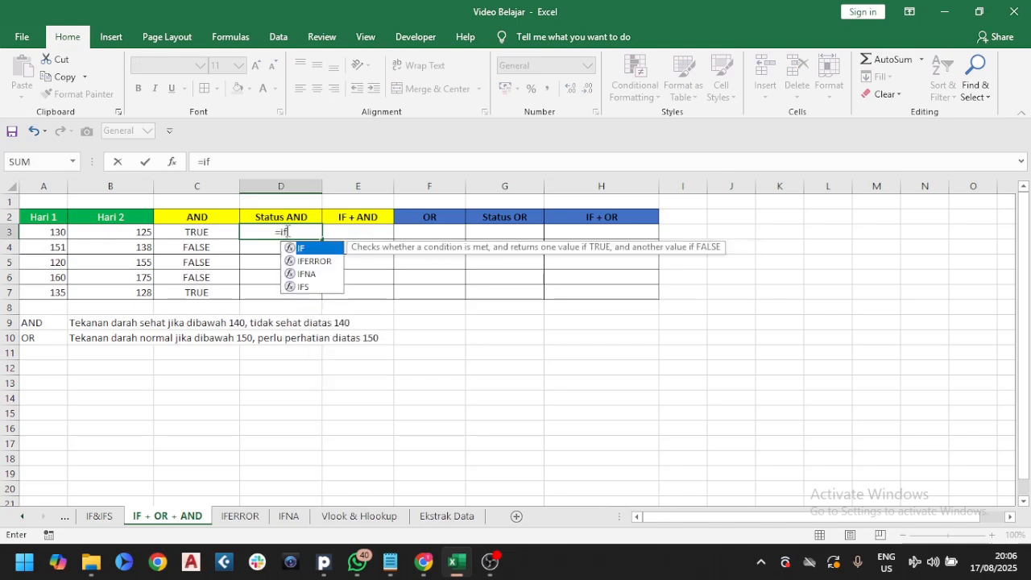
{"action": "left_click", "coordinate": [228, 232]}
{"action": "type", "text": "="}
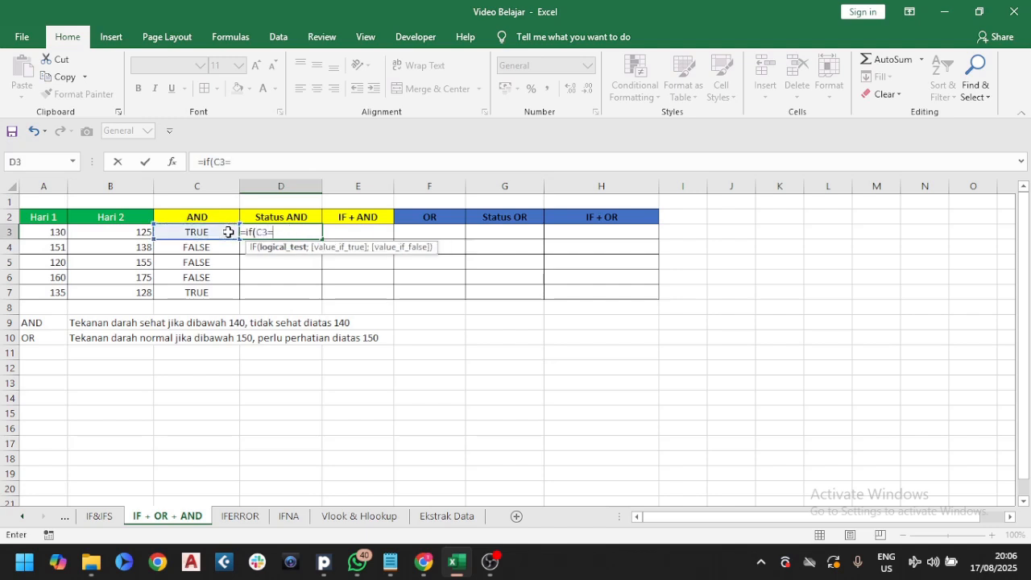
{"action": "type", "text": "TRUE"}
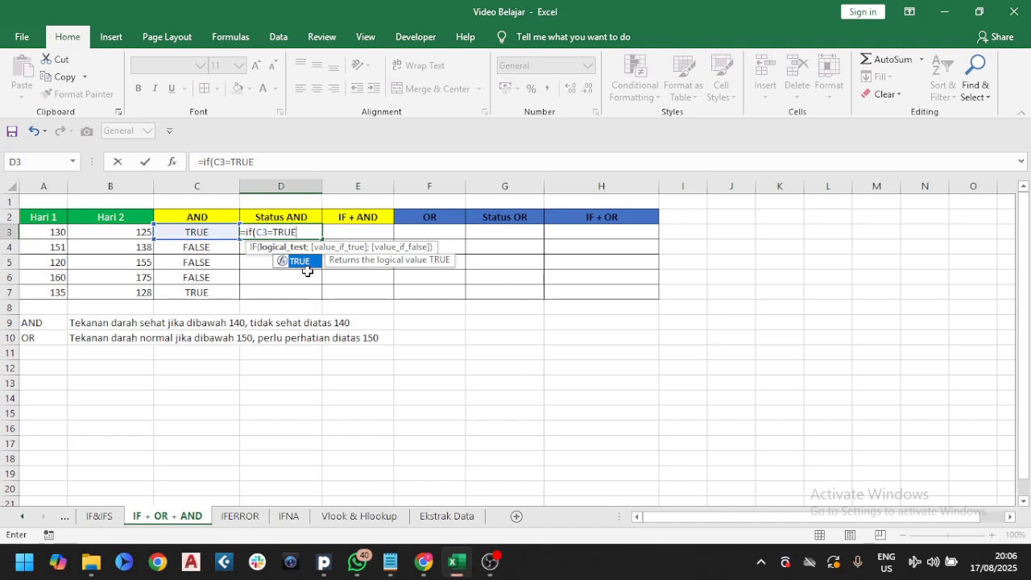
{"action": "type", "text": ";"}
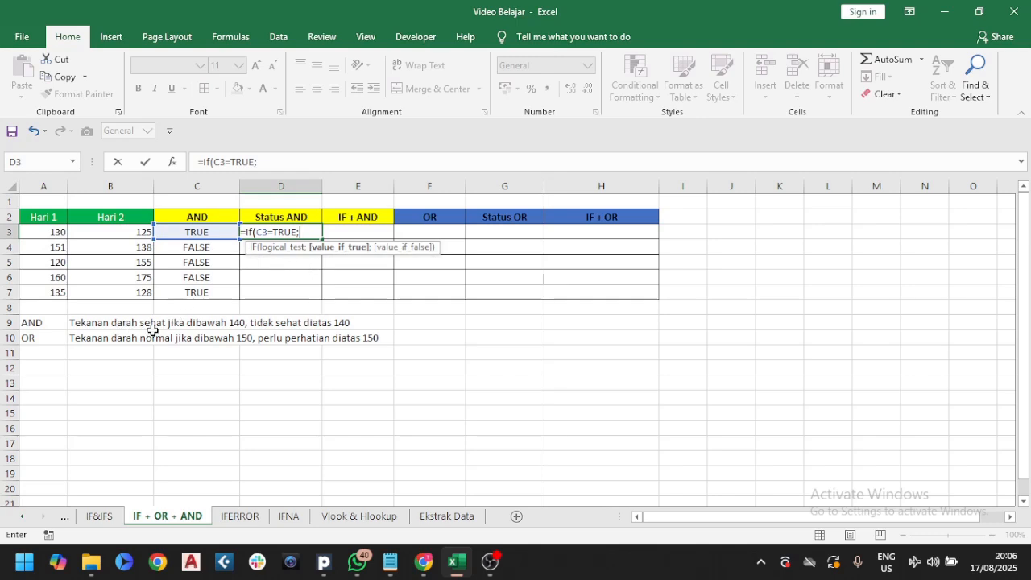
{"action": "type", "text": "\"Seha"}
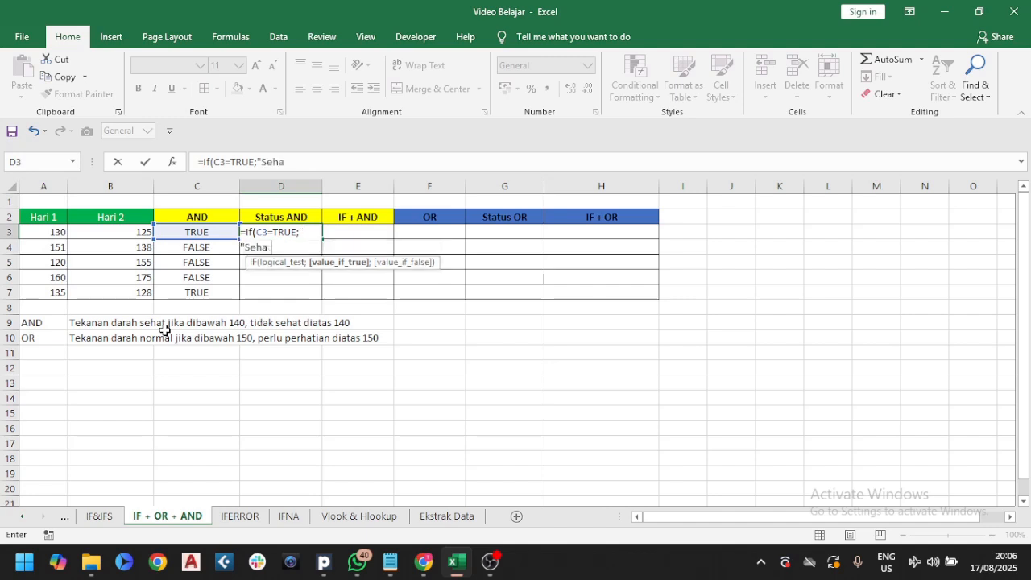
{"action": "type", "text": "t\";\"Tidak"}
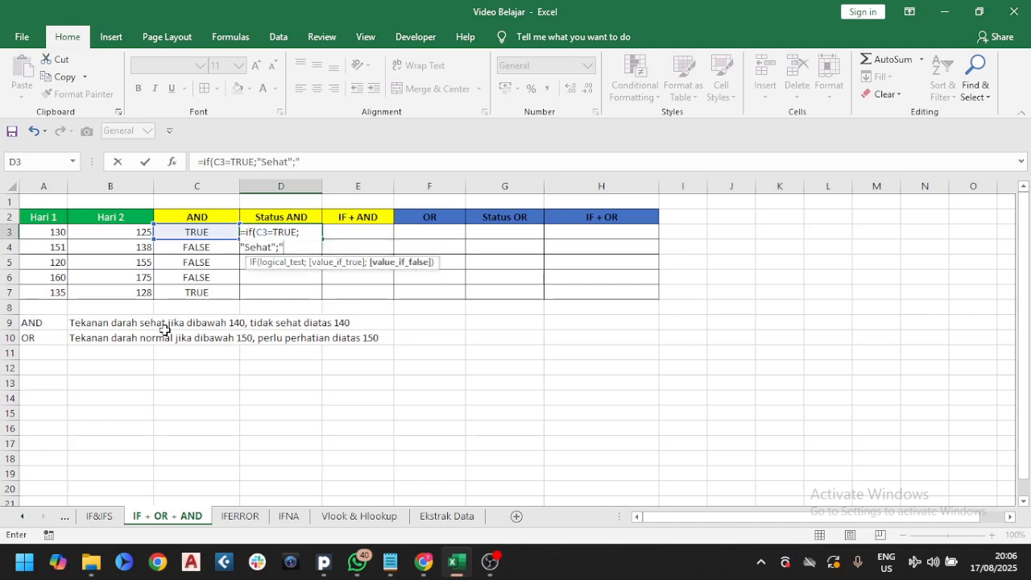
{"action": "type", "text": " Sehat\")"}
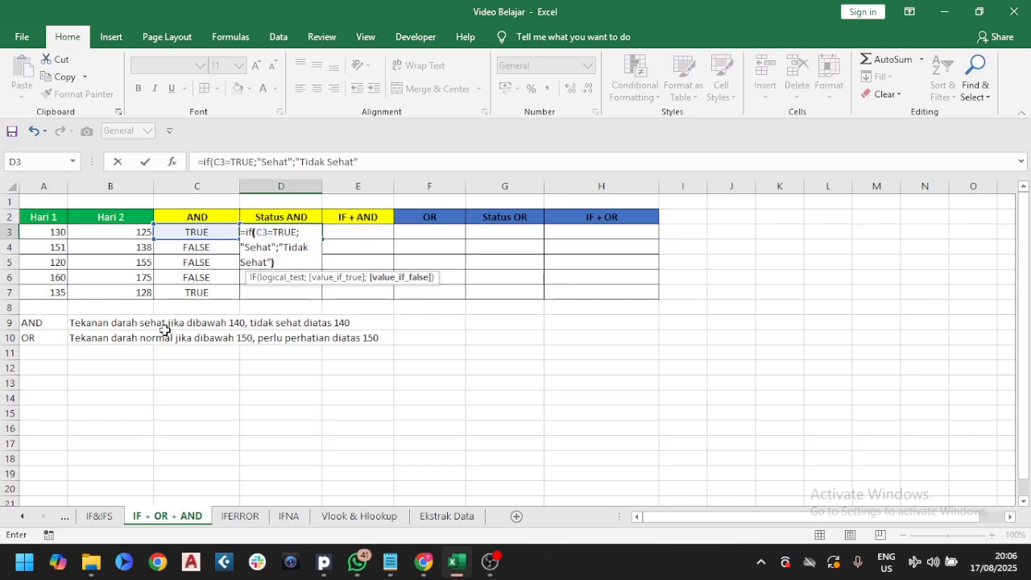
{"action": "key", "text": "Return"}
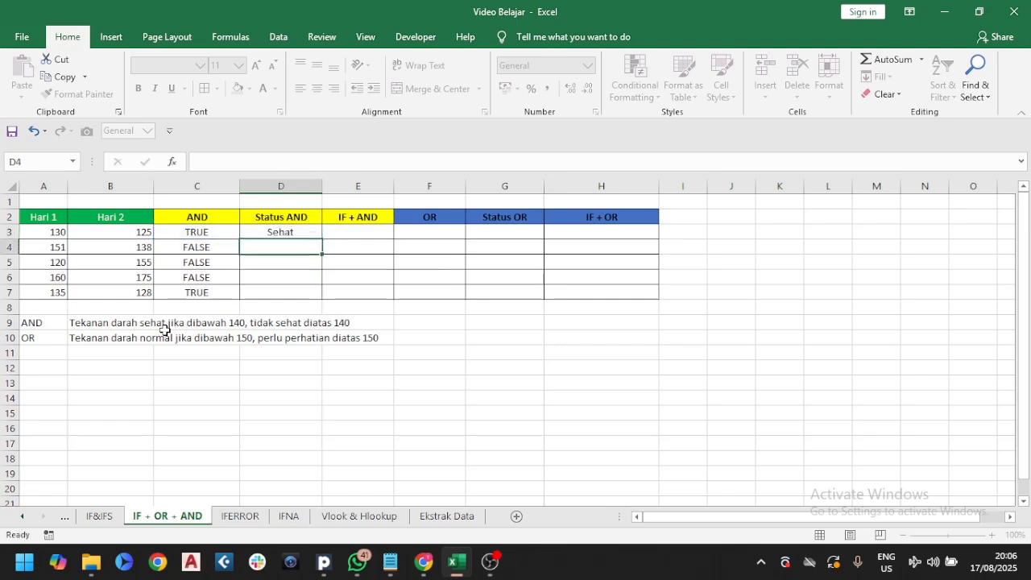
Fill the Status AND formula from D3 down through D7
{"action": "left_click", "coordinate": [286, 232]}
{"action": "double_click", "coordinate": [322, 239]}
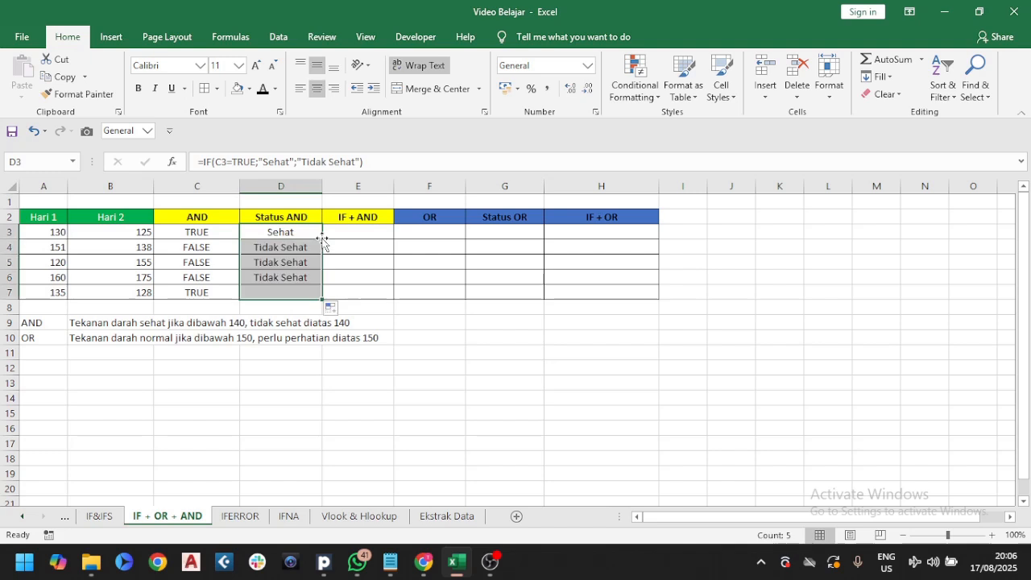
{"action": "left_click", "coordinate": [346, 233]}
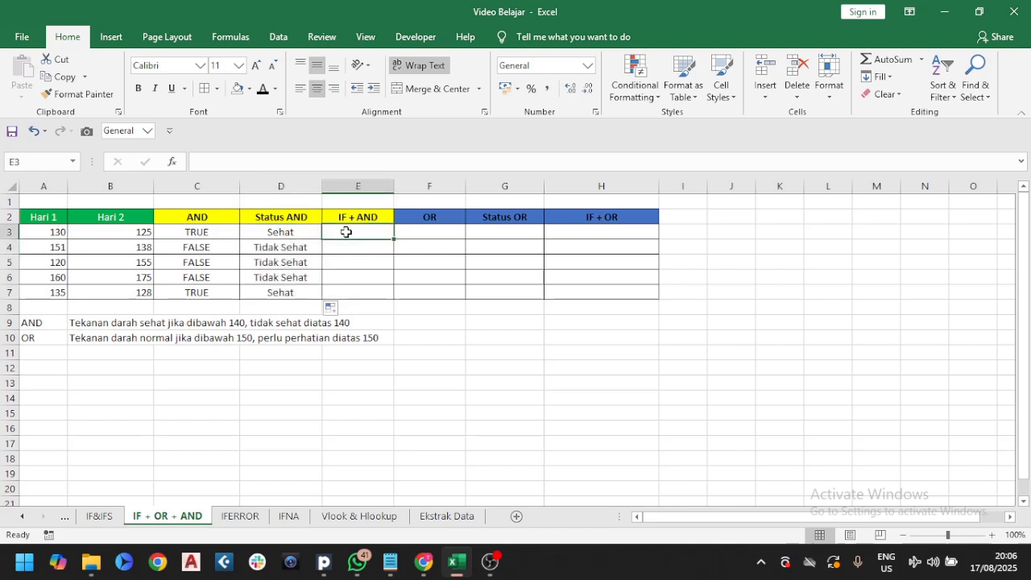
{"action": "left_click", "coordinate": [210, 217]}
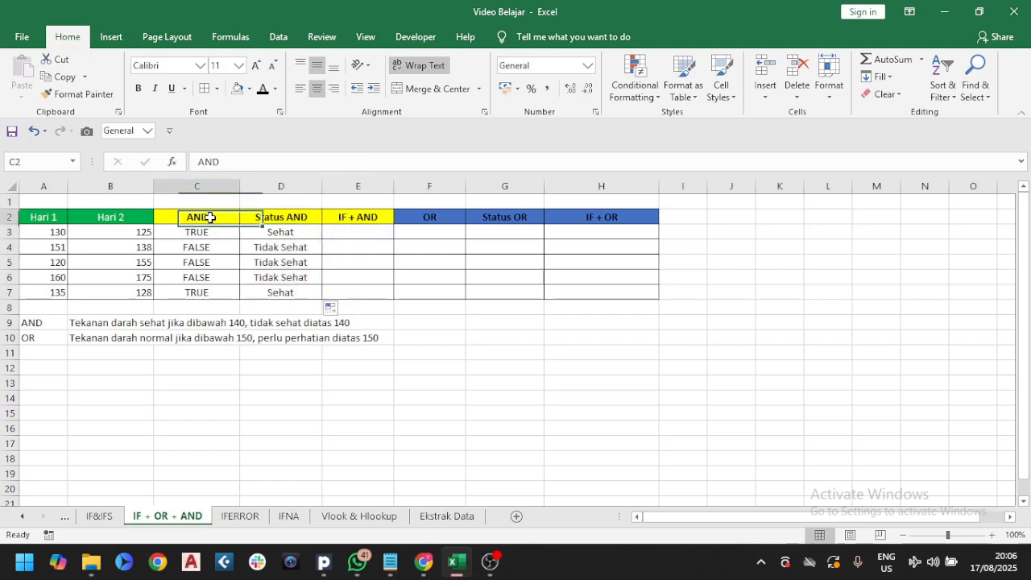
{"action": "mouse_move", "coordinate": [210, 217]}
{"action": "left_mouse_down"}
{"action": "mouse_move", "coordinate": [271, 257]}
{"action": "mouse_move", "coordinate": [279, 292]}
{"action": "left_mouse_up"}
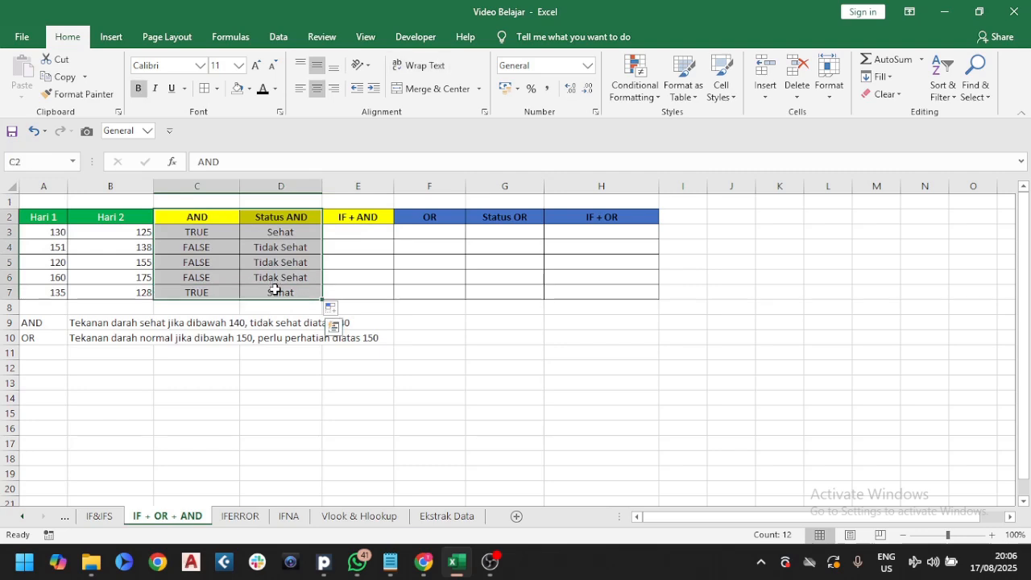
In E3, enter =IF(AND(A3<140;B3<140)=TRUE;"Sehat";"Tidak Sehat") to combine IF with AND
{"action": "left_click", "coordinate": [362, 231]}
{"action": "type", "text": "=i"}
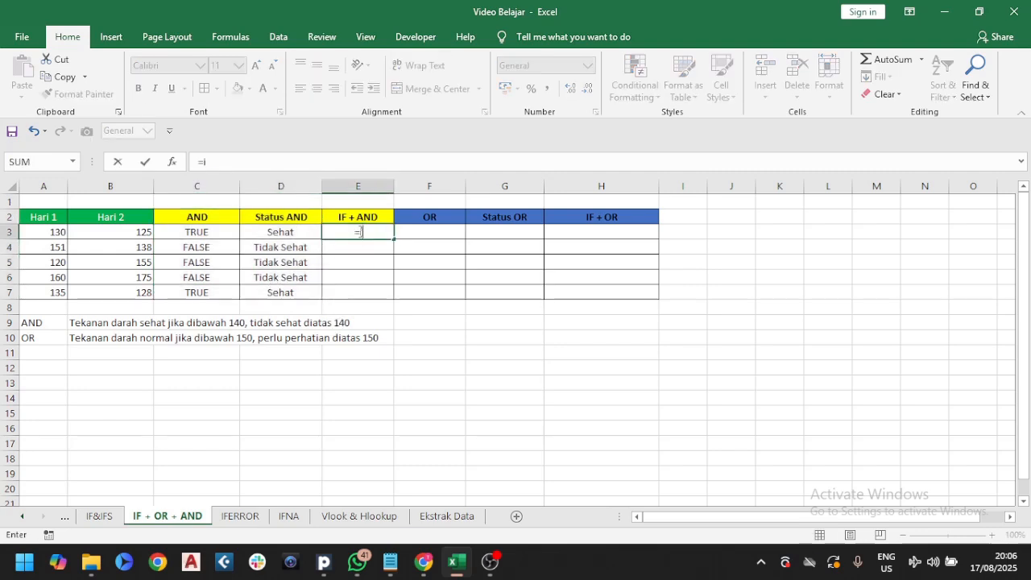
{"action": "type", "text": "f("}
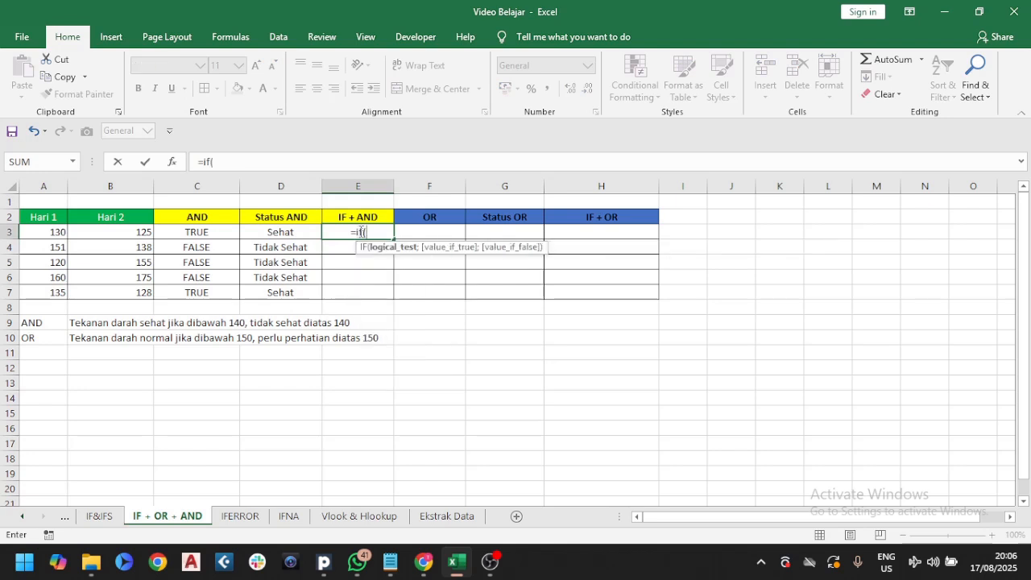
{"action": "type", "text": "and("}
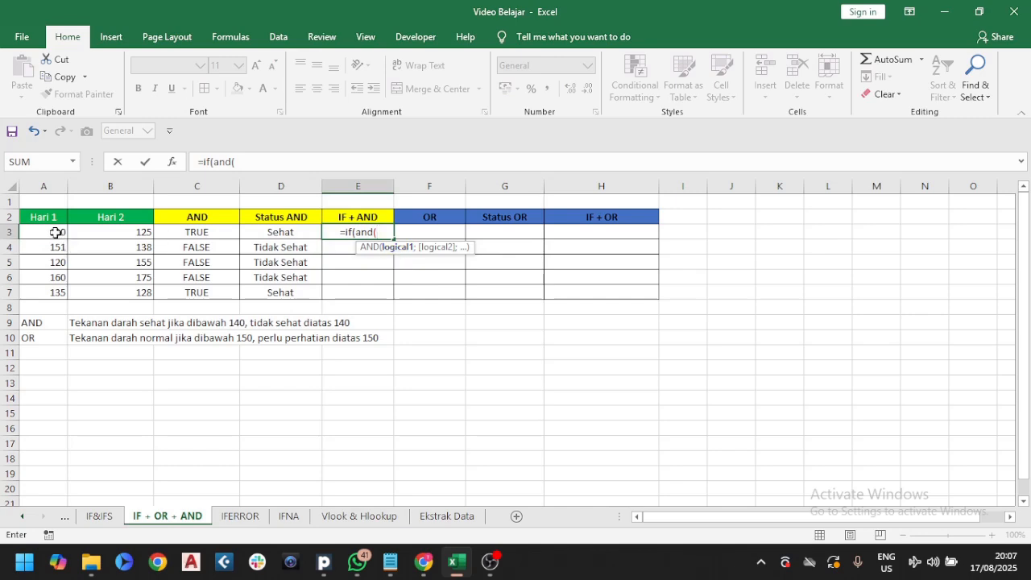
{"action": "left_click", "coordinate": [56, 233]}
{"action": "type", "text": "<140"}
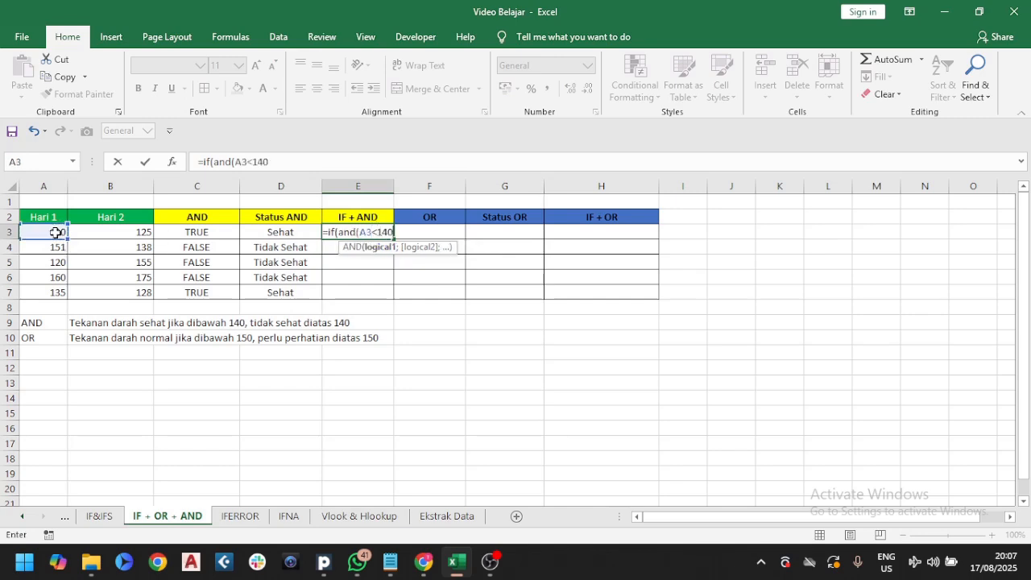
{"action": "type", "text": ";"}
{"action": "left_click", "coordinate": [98, 231]}
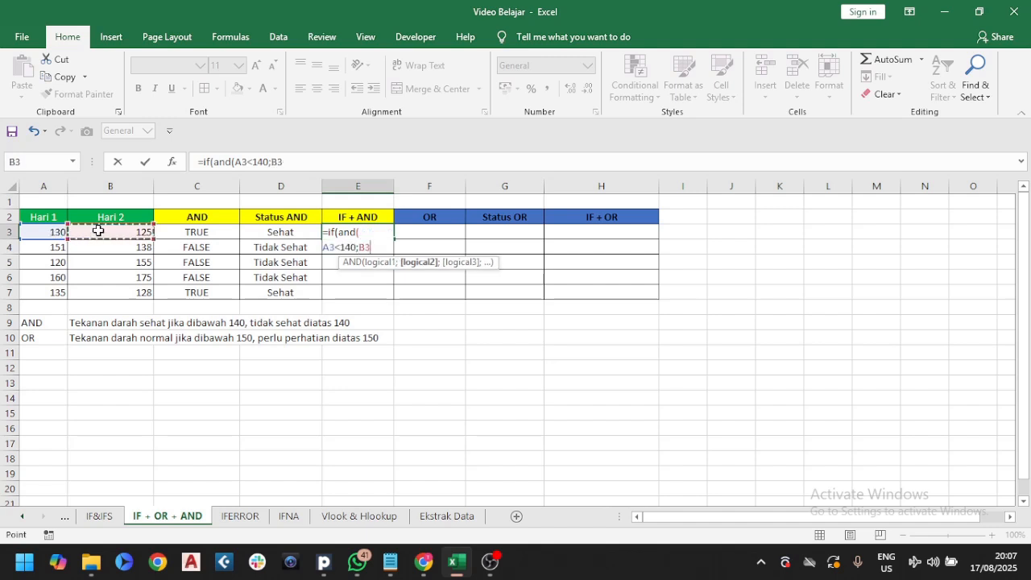
{"action": "type", "text": "<140)"}
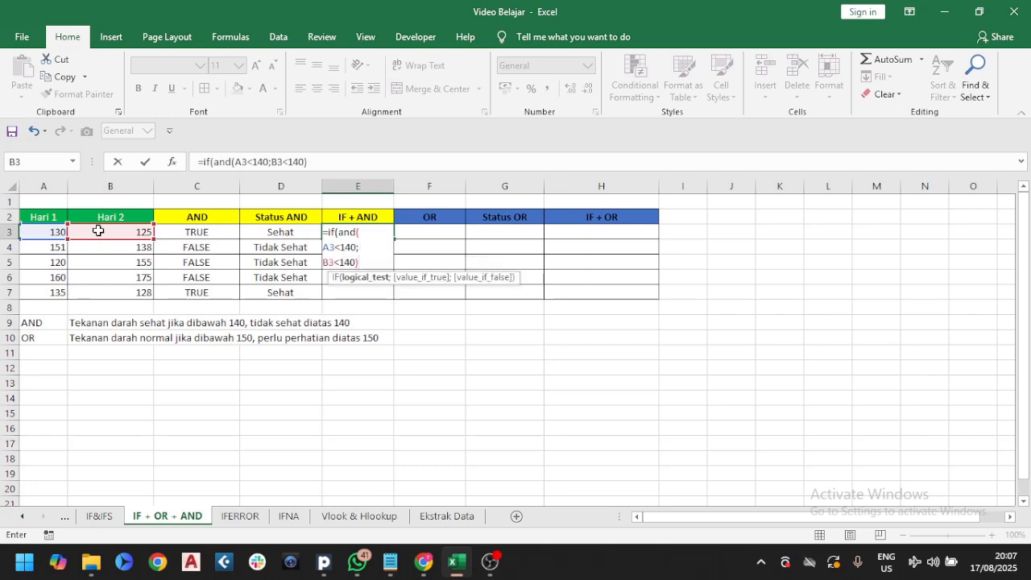
{"action": "type", "text": "=TRUE"}
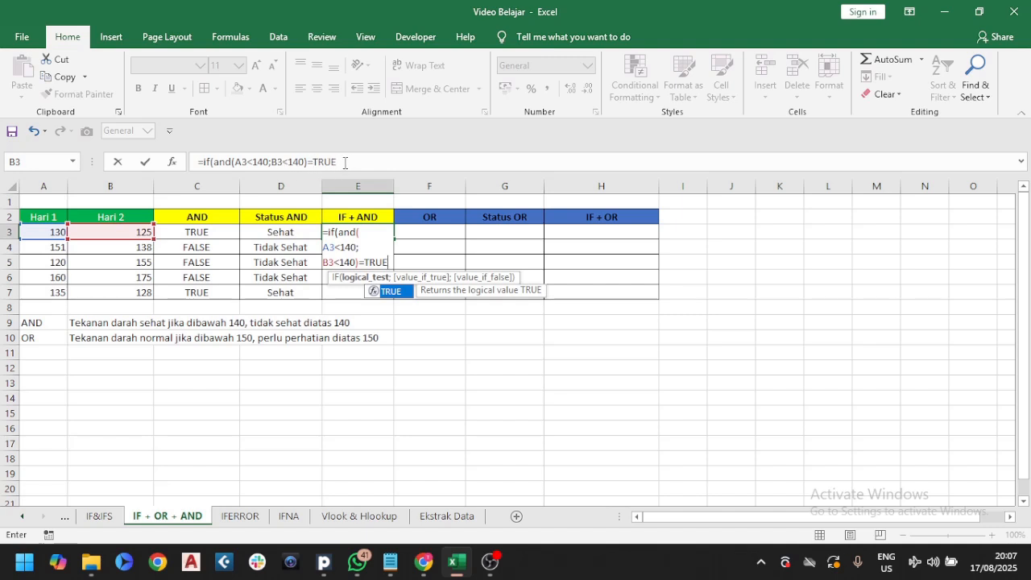
{"action": "type", "text": ";\""}
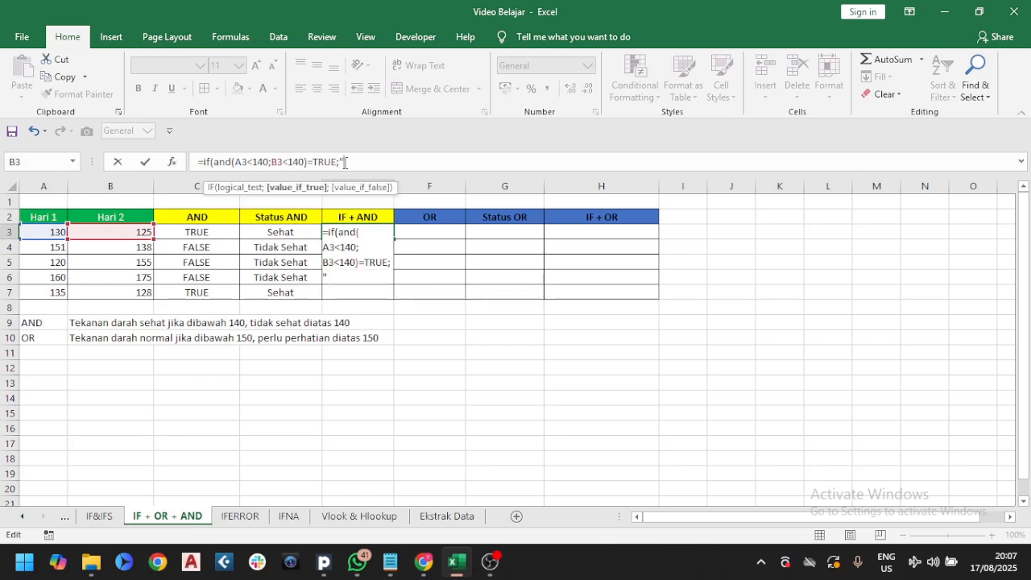
{"action": "type", "text": "Sehat\";\"Tidak "}
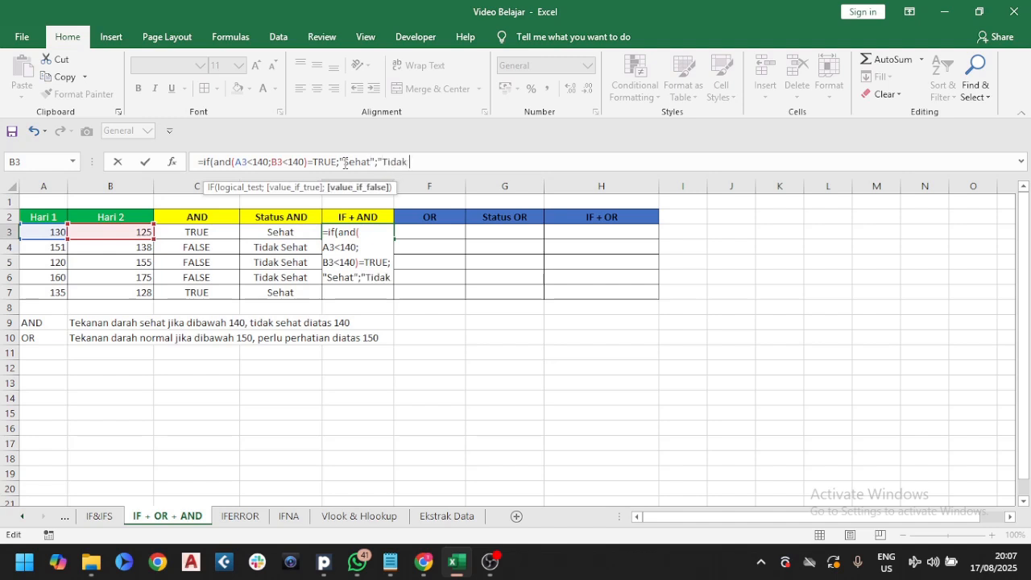
{"action": "type", "text": "Sehat\")"}
{"action": "key", "text": "Return"}
Fill the IF + AND formula from E3 down through E7
{"action": "left_click", "coordinate": [375, 232]}
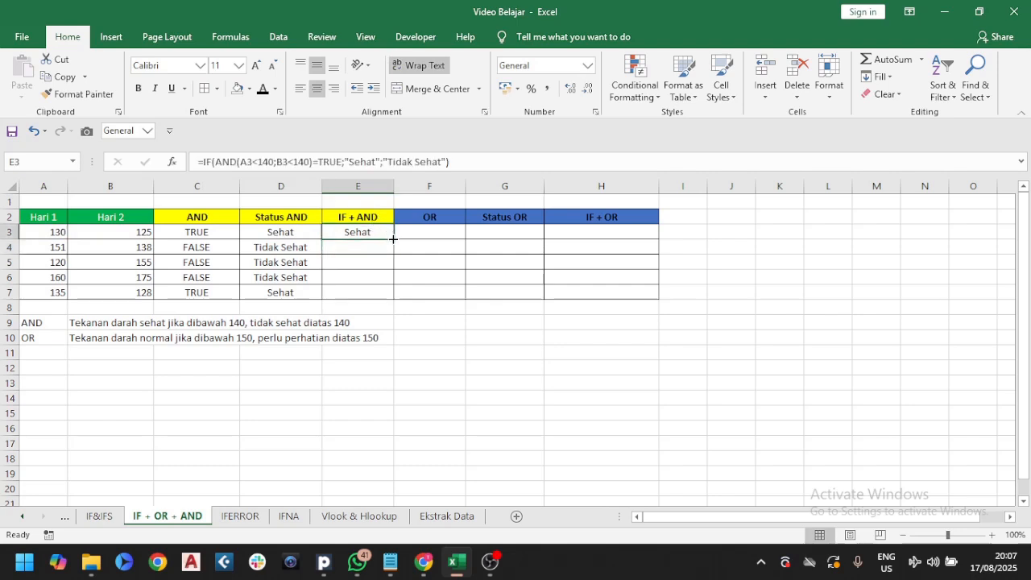
{"action": "left_click_drag", "start_coordinate": [394, 239], "coordinate": [390, 295]}
{"action": "left_click", "coordinate": [371, 233]}
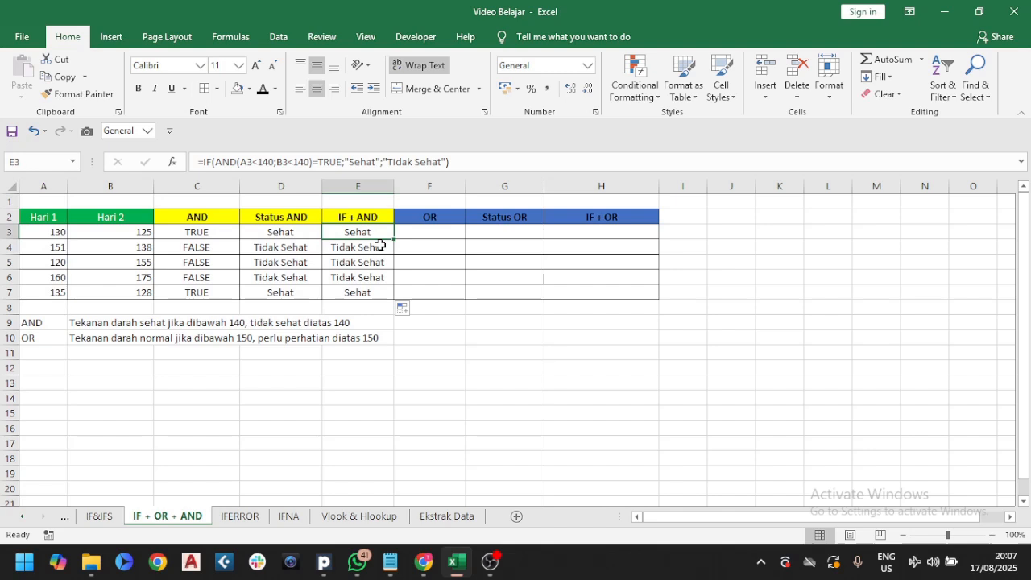
In F3, enter the OR formula =OR(A3<150;B3<150) testing both days' readings
{"action": "left_click", "coordinate": [426, 231]}
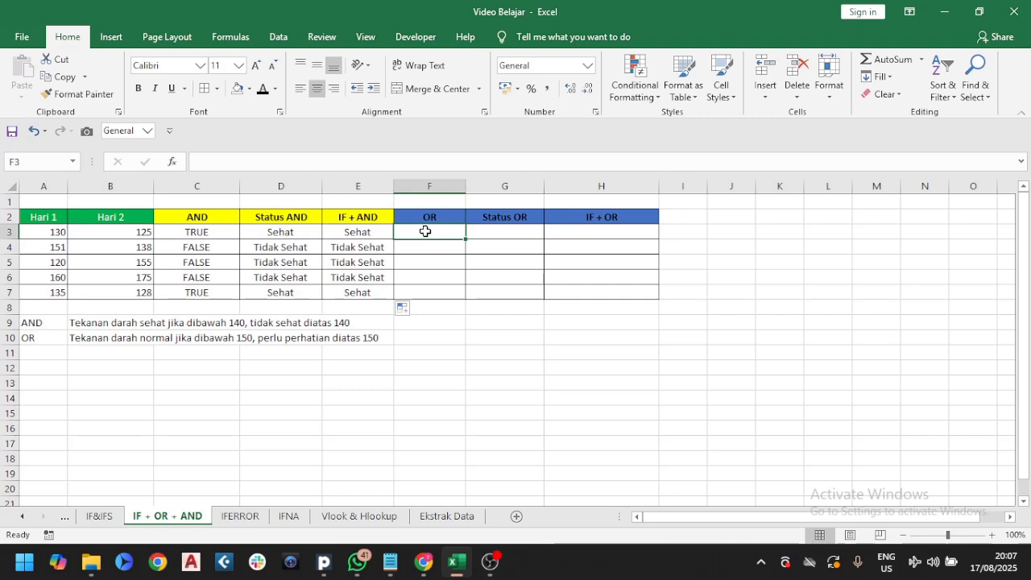
{"action": "type", "text": "=or"}
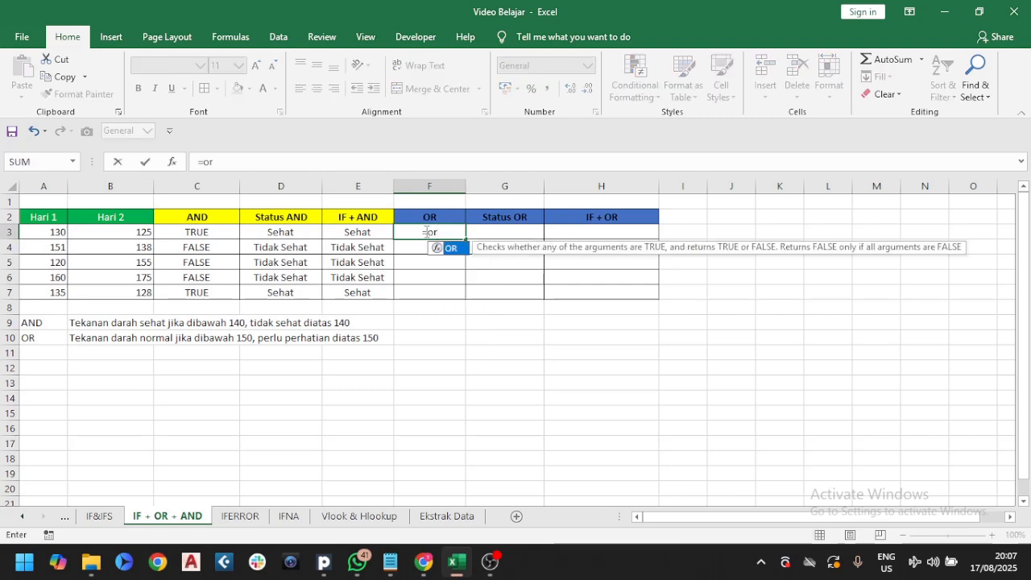
{"action": "type", "text": "("}
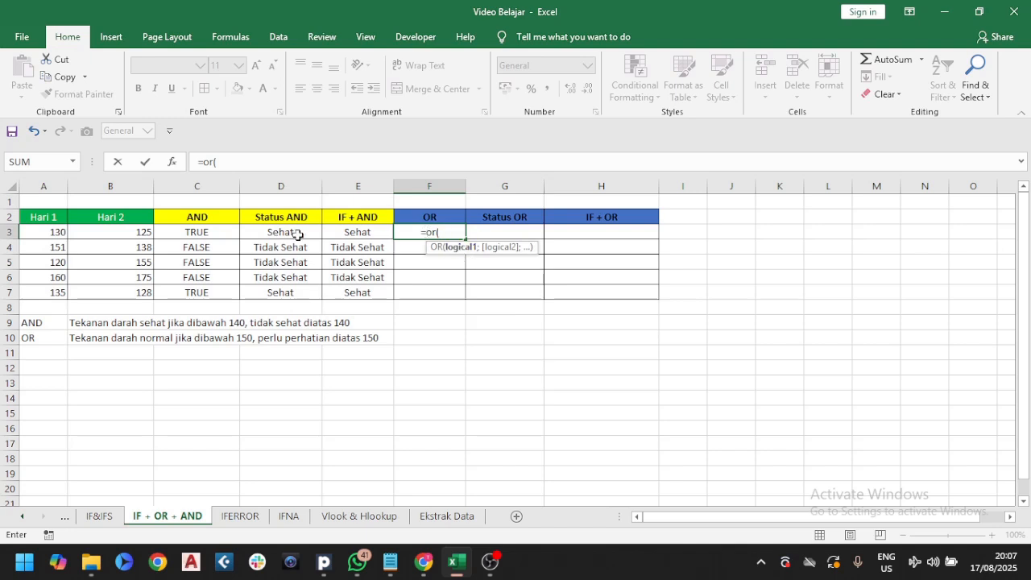
{"action": "left_click", "coordinate": [38, 232]}
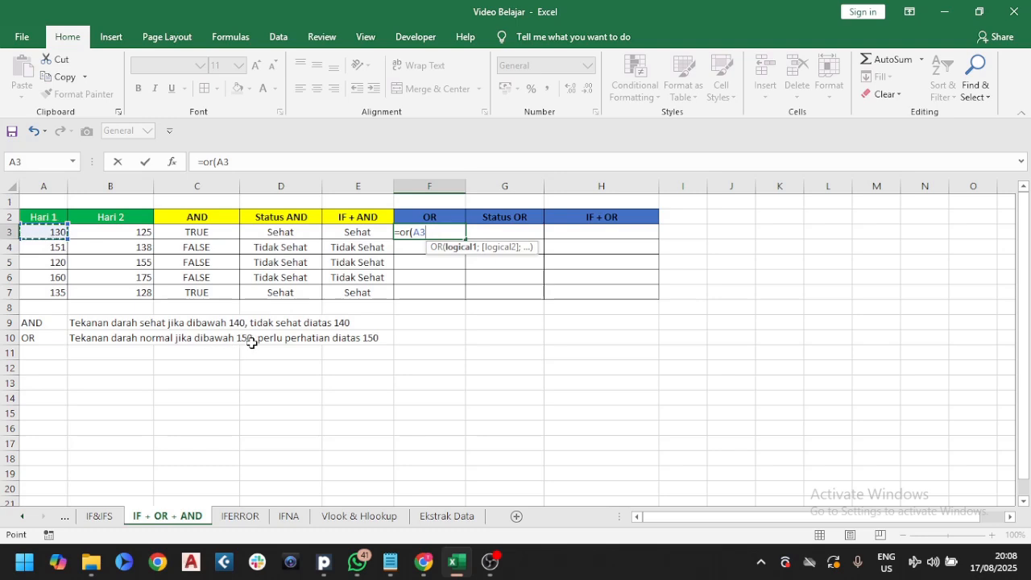
{"action": "type", "text": "<150;"}
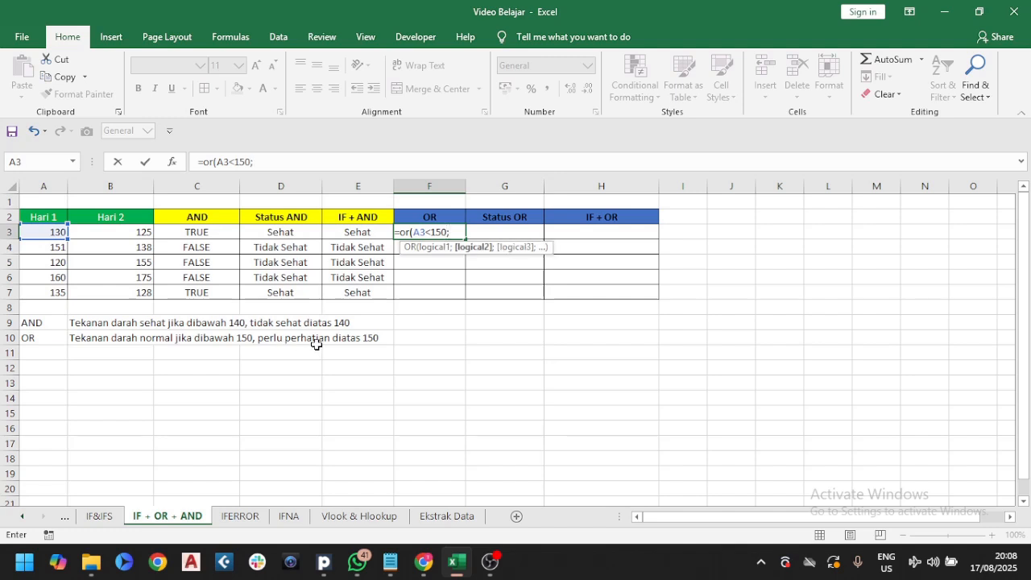
{"action": "left_click", "coordinate": [121, 234]}
{"action": "type", "text": "<150"}
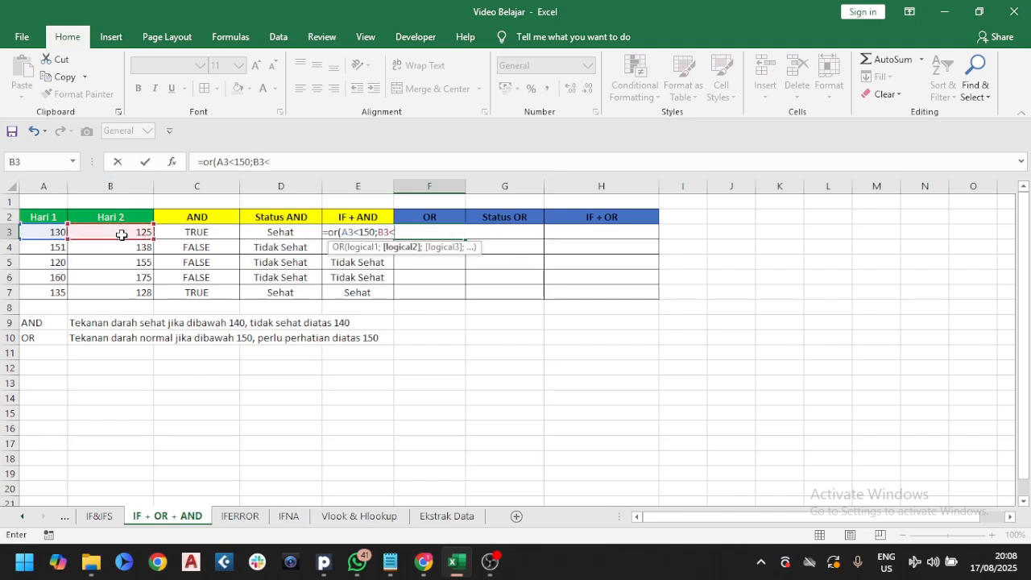
{"action": "type", "text": ")"}
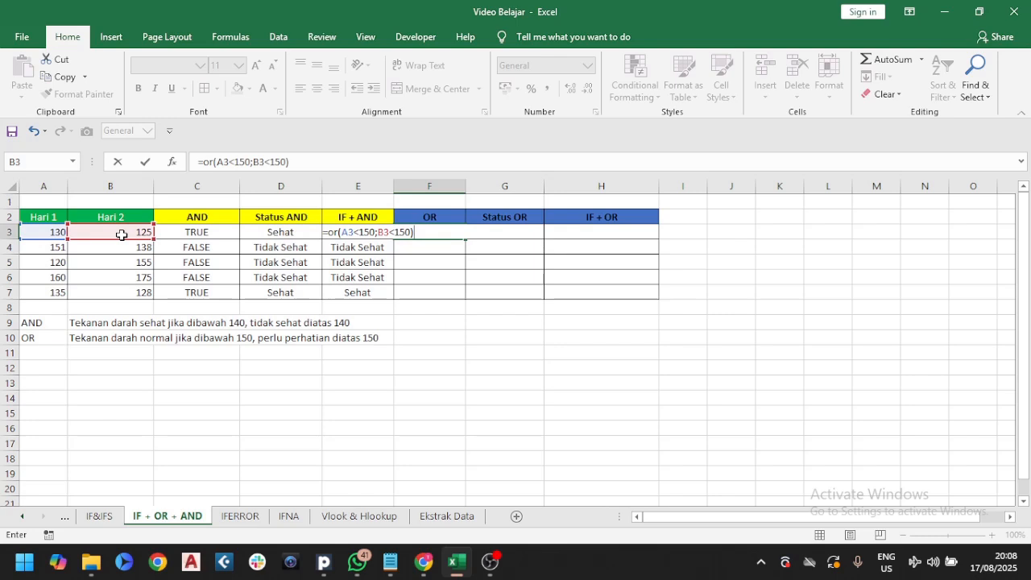
{"action": "key", "text": "Return"}
Fill the OR formula from F3 down through F7
{"action": "left_click", "coordinate": [453, 232]}
{"action": "double_click", "coordinate": [465, 236]}
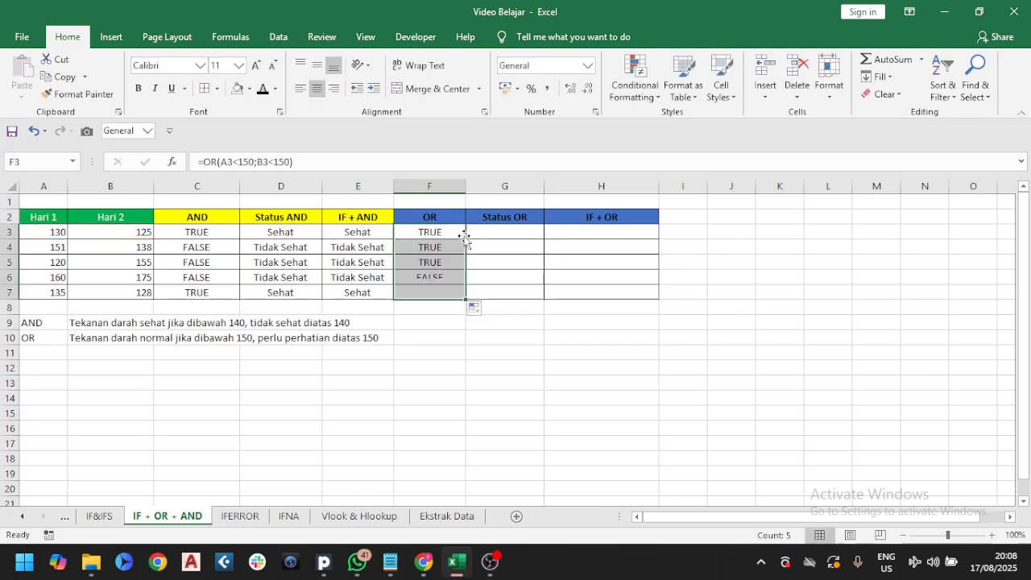
{"action": "left_click", "coordinate": [453, 232]}
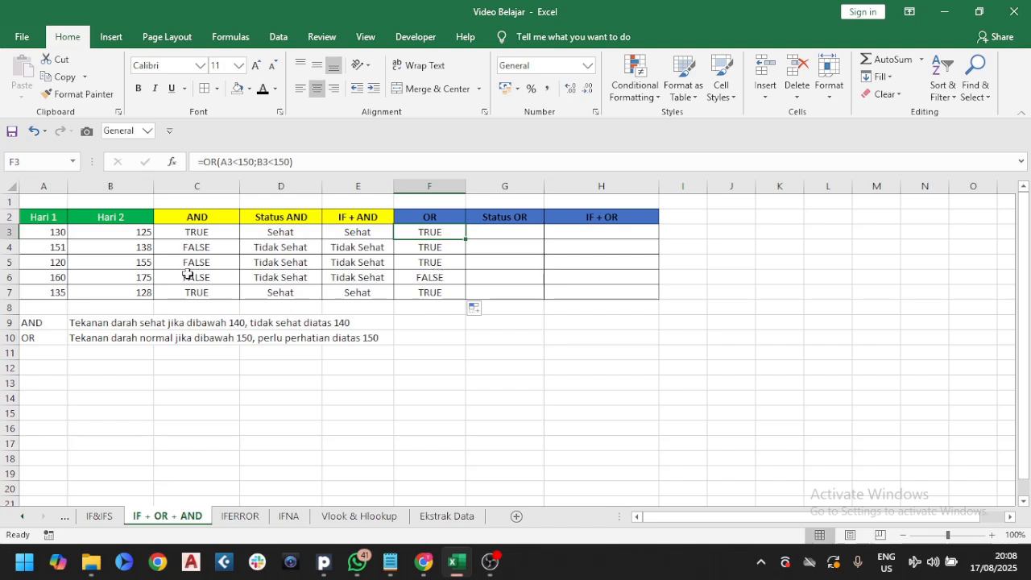
Inspect the OR formulas in column F against the Hari 1 and Hari 2 values of each row
{"action": "left_click", "coordinate": [411, 278]}
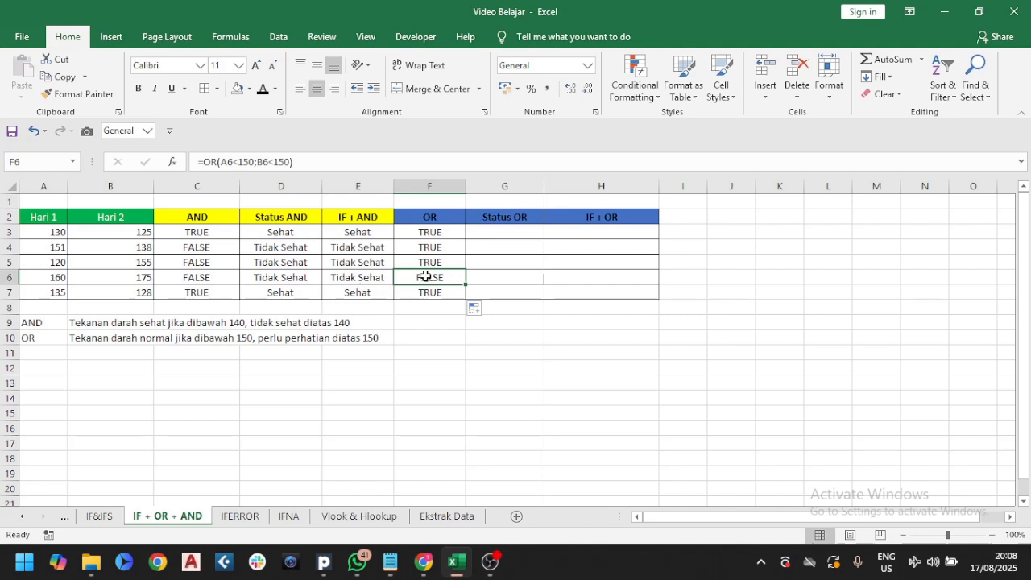
{"action": "key", "text": "Up"}
{"action": "key", "text": "Up"}
{"action": "key", "text": "Up"}
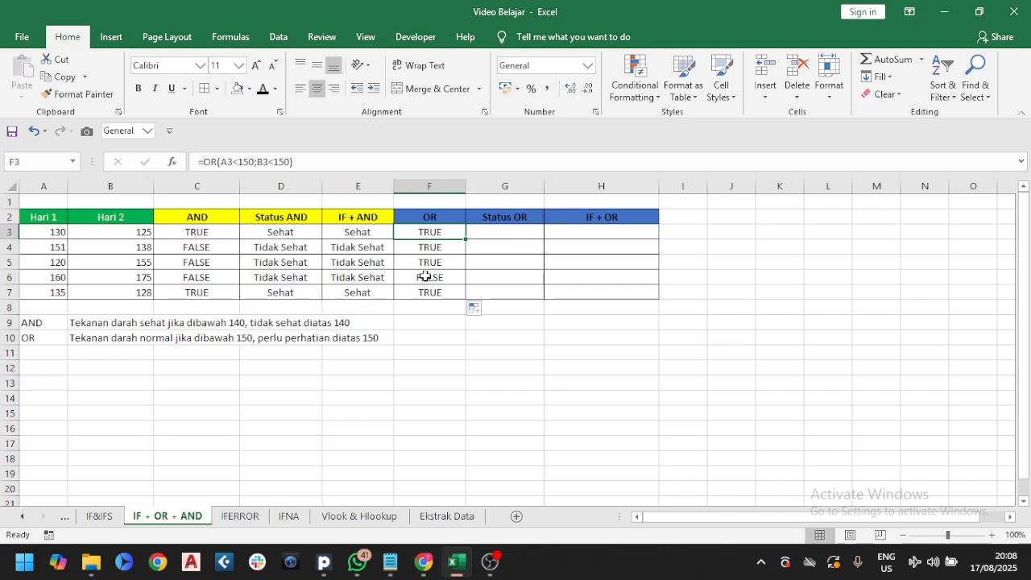
{"action": "key", "text": "Down"}
{"action": "key", "text": "Down"}
{"action": "key", "text": "Down"}
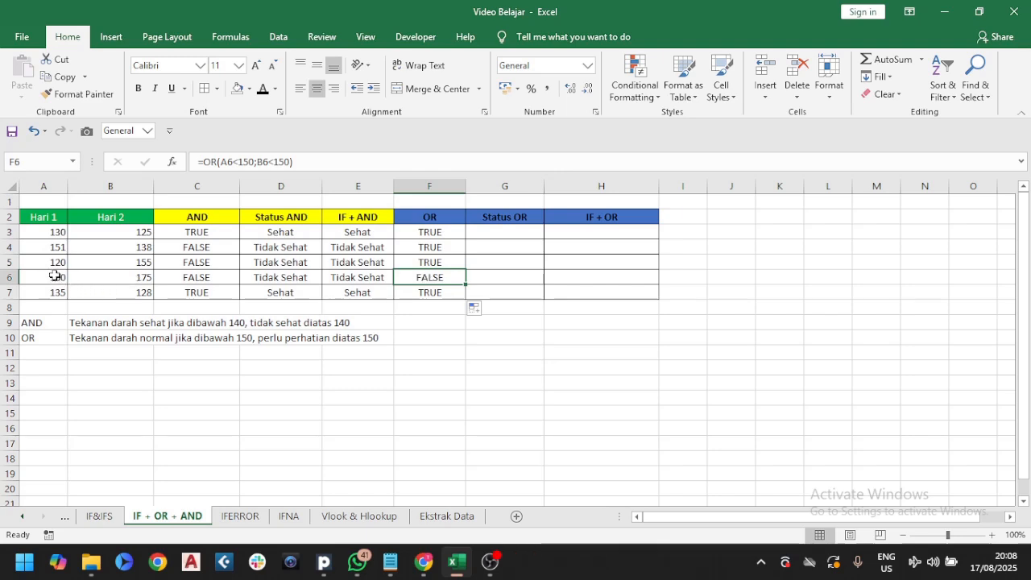
{"action": "left_click_drag", "start_coordinate": [54, 276], "coordinate": [121, 276]}
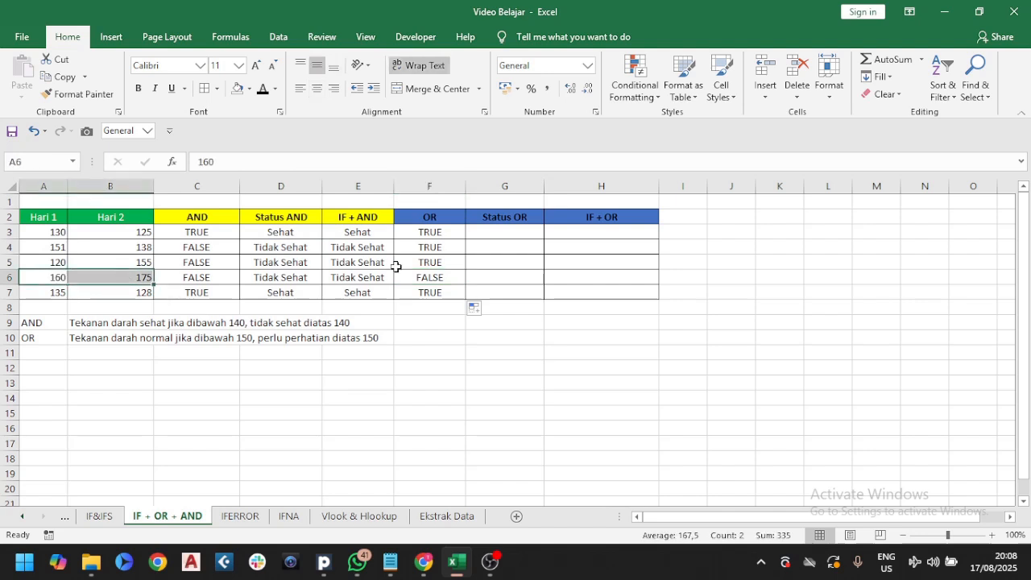
{"action": "left_click", "coordinate": [425, 278]}
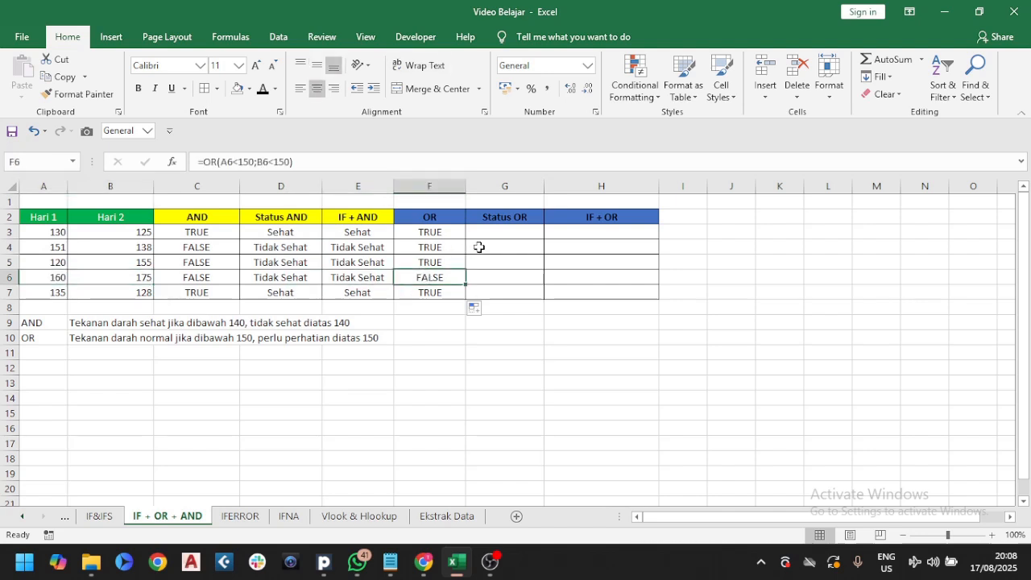
In G3, enter =IF(F3=TRUE;"Normal";"Perlu Perhatian") and fill it down through G7
{"action": "left_click", "coordinate": [516, 230]}
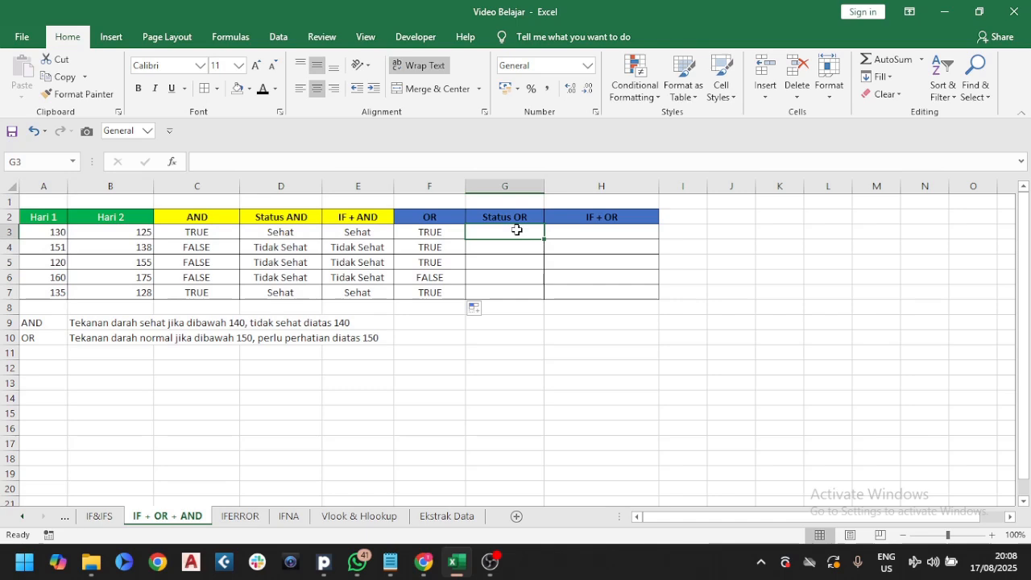
{"action": "type", "text": "=if("}
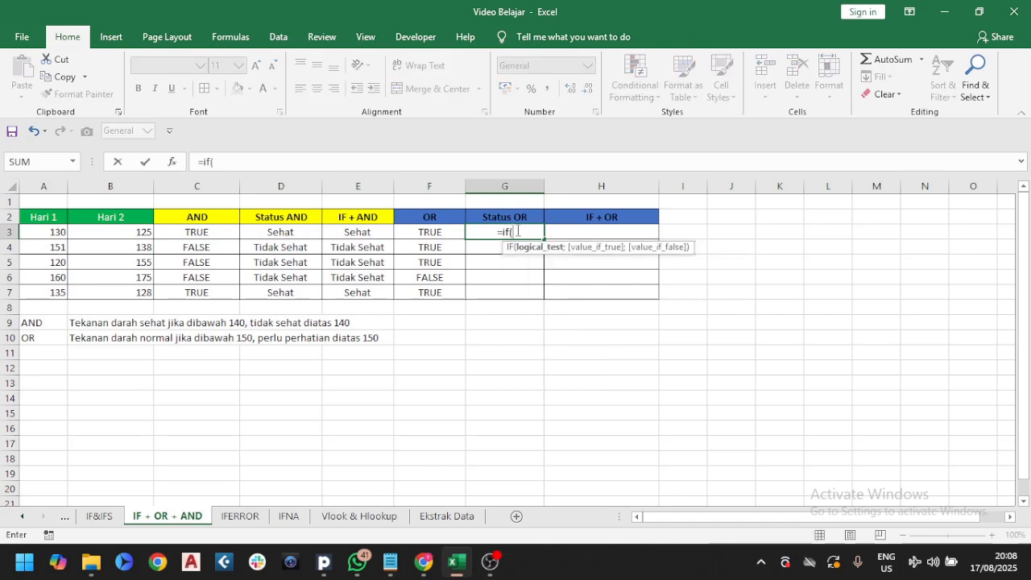
{"action": "left_click", "coordinate": [432, 233]}
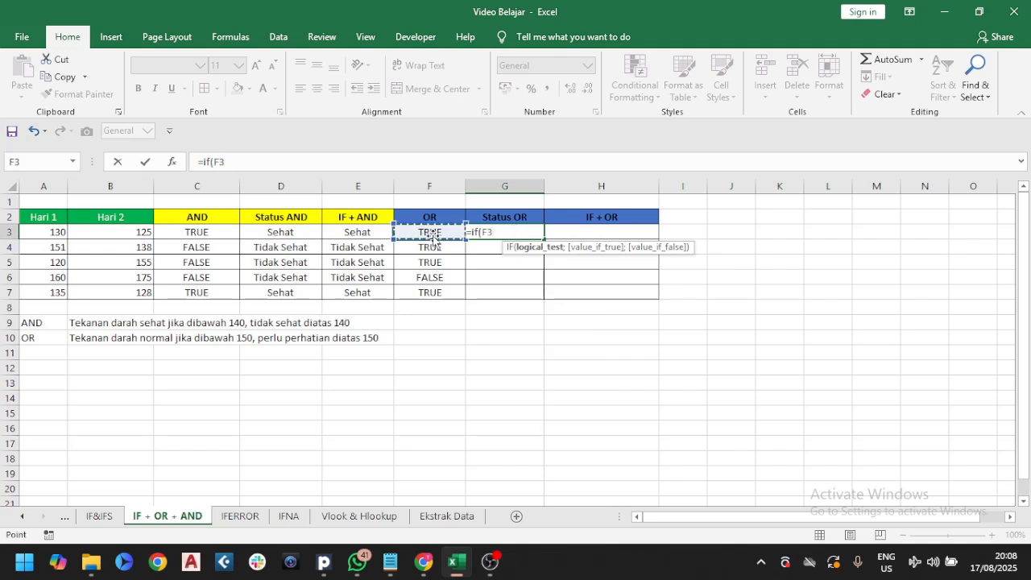
{"action": "type", "text": "=TR"}
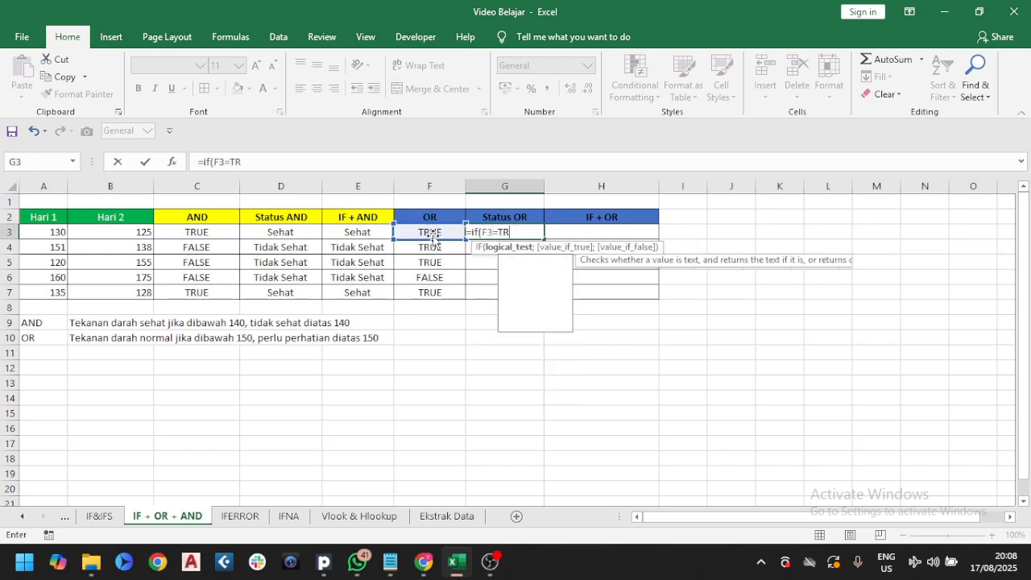
{"action": "type", "text": "UE;\""}
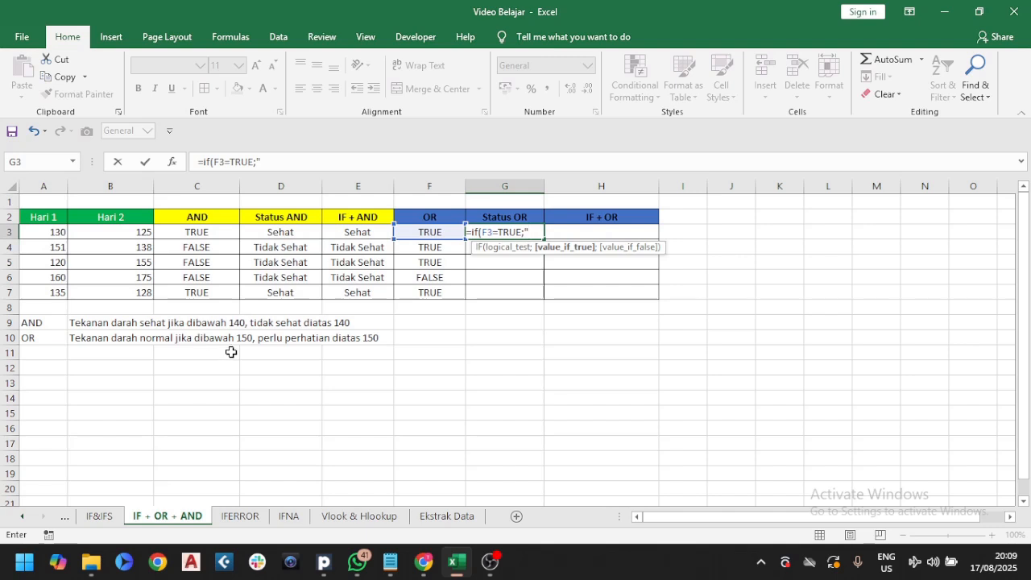
{"action": "type", "text": "Normal\";\""}
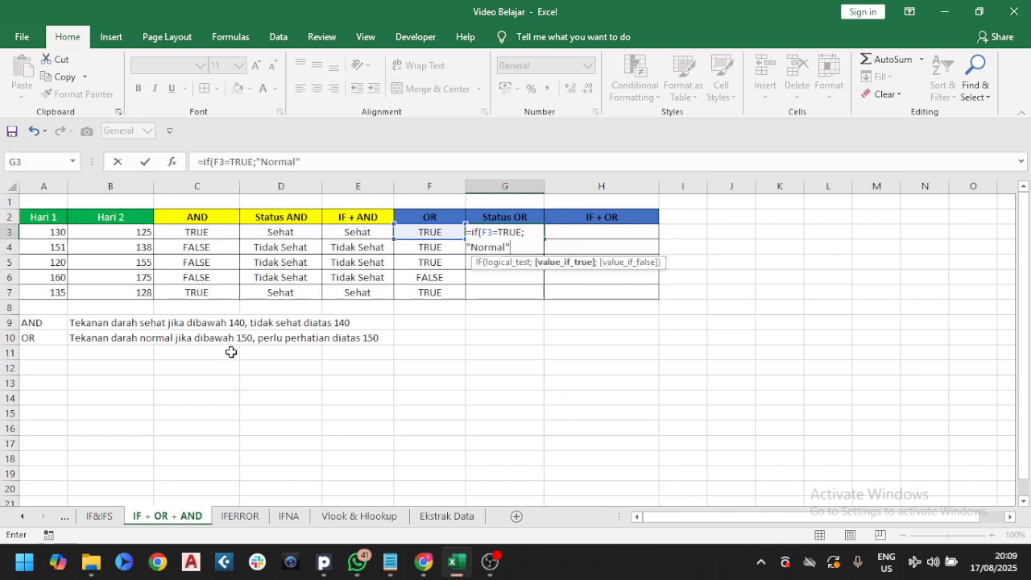
{"action": "type", "text": "Pe"}
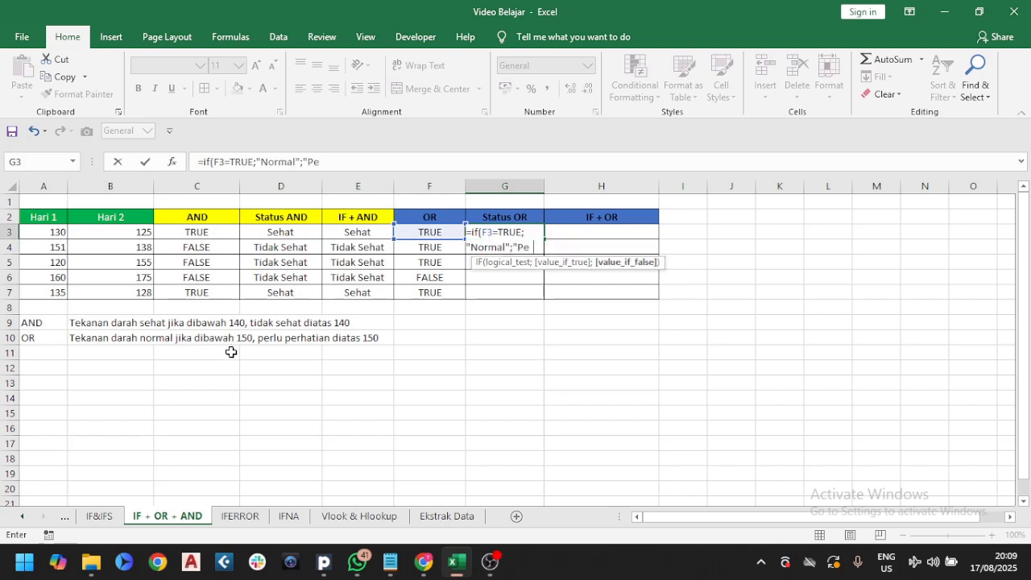
{"action": "type", "text": "rlu Perhatian\""}
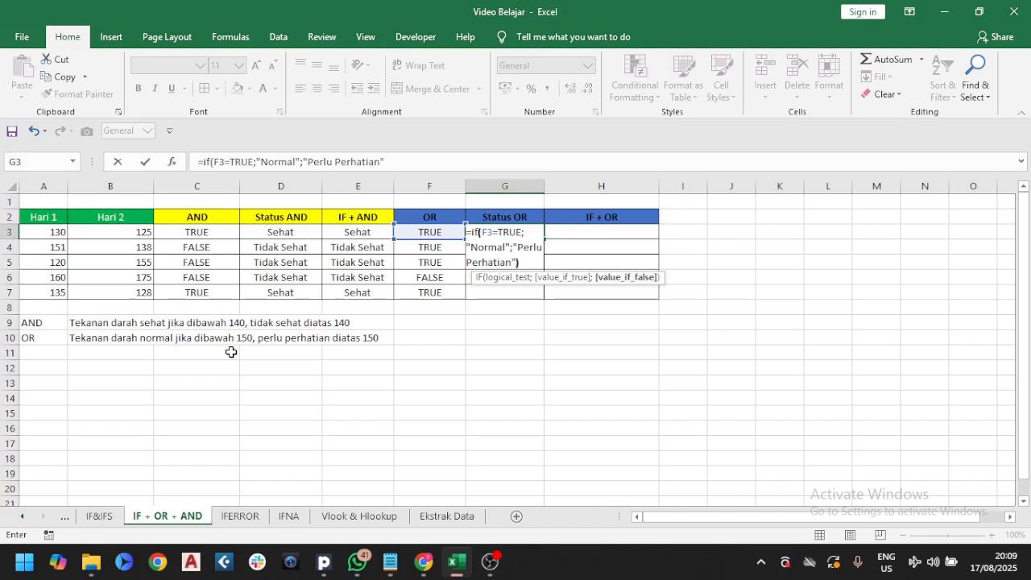
{"action": "type", "text": ")"}
{"action": "key", "text": "ctrl+Return"}
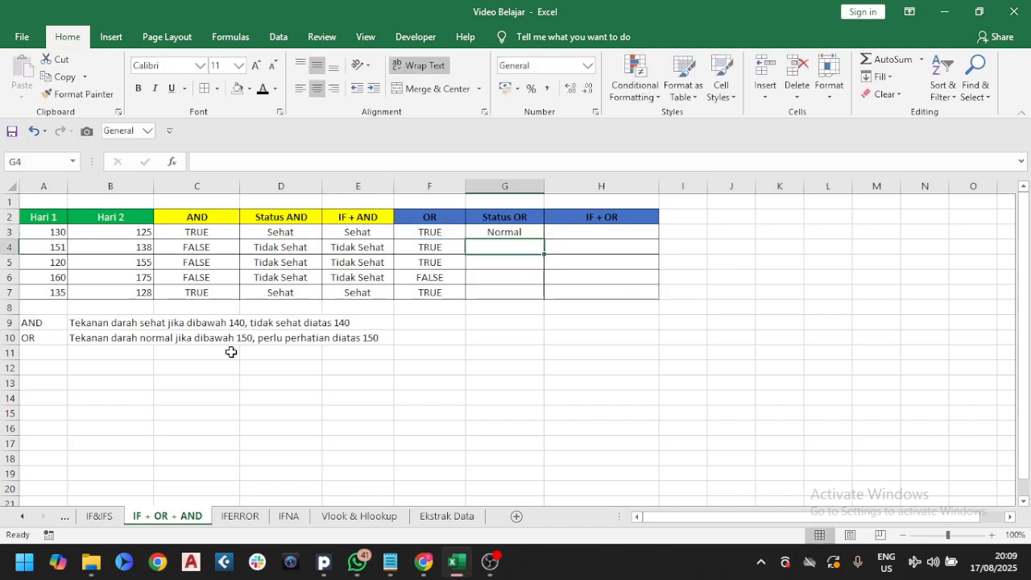
{"action": "double_click", "coordinate": [539, 228]}
{"action": "left_click", "coordinate": [446, 231]}
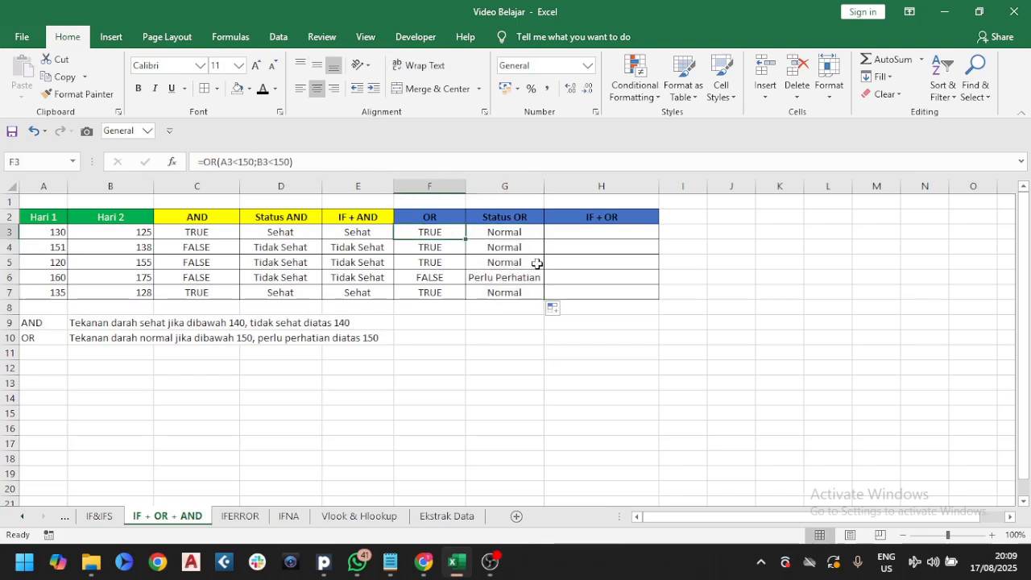
In H3, enter the nested formula =IF(OR(A3<150;B3<150)=TRUE;"Normal";"Perlu Perhatian") combining IF with OR
{"action": "key", "text": "Right"}
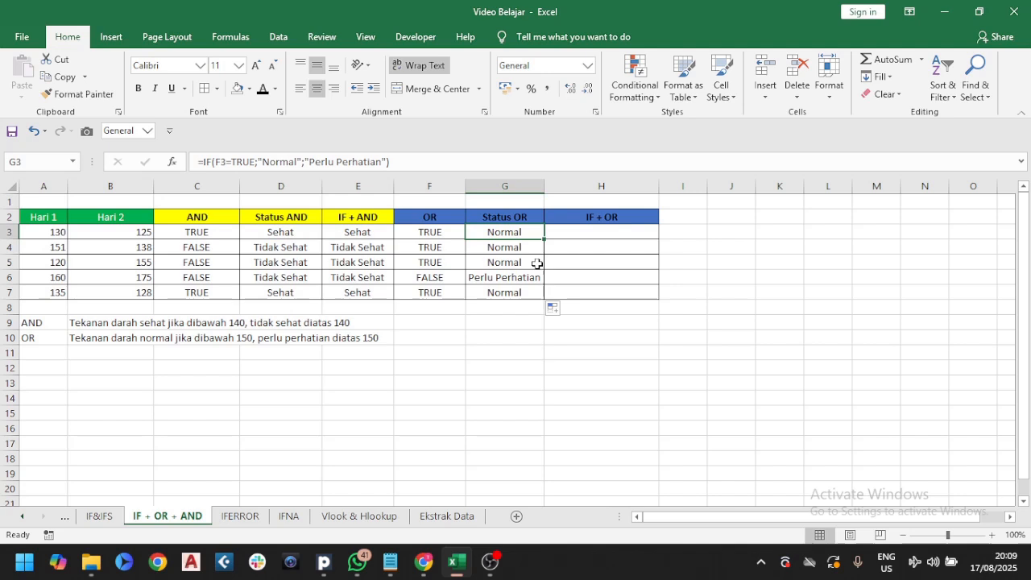
{"action": "key", "text": "Right"}
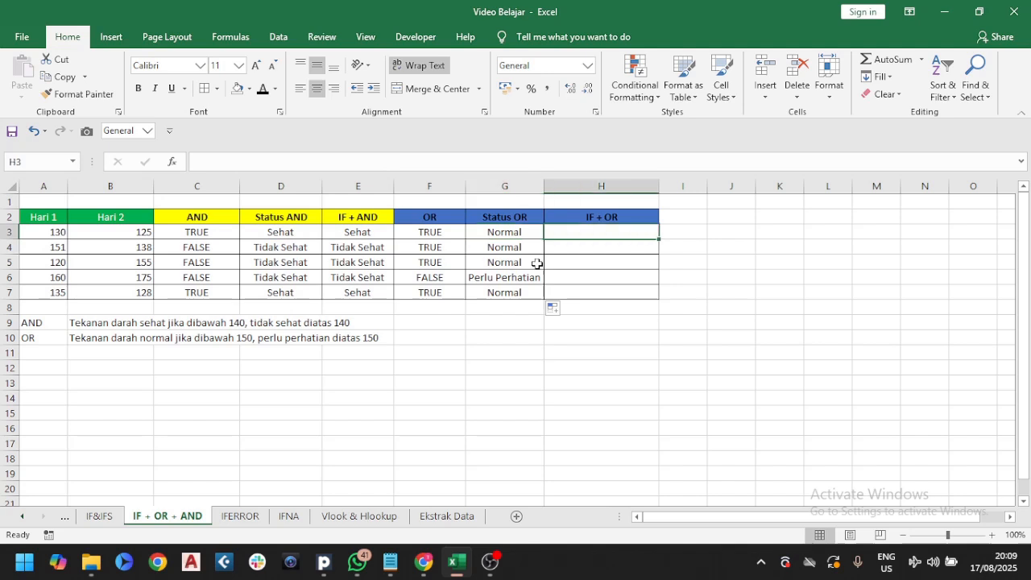
{"action": "type", "text": "=if("}
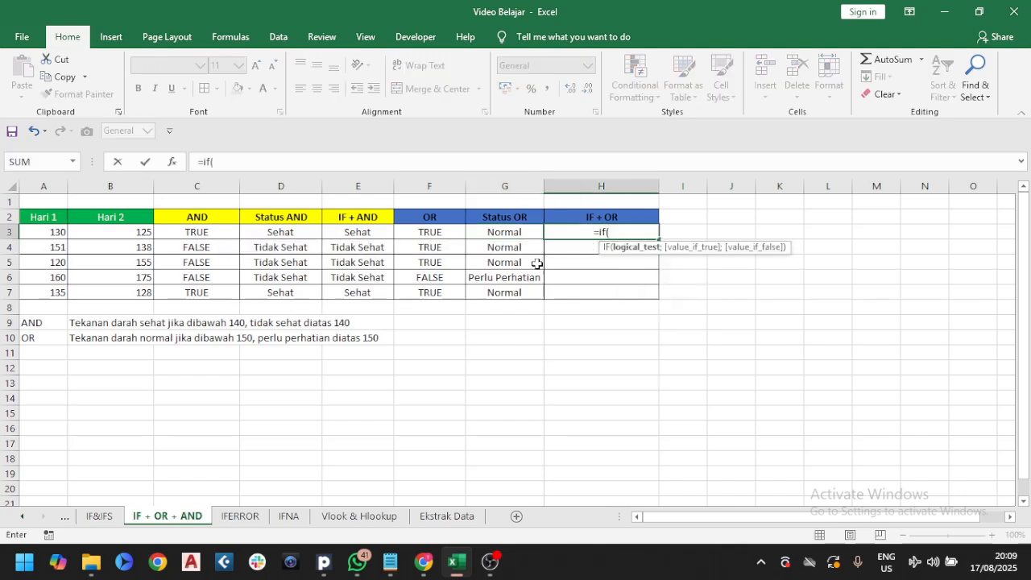
{"action": "type", "text": "or("}
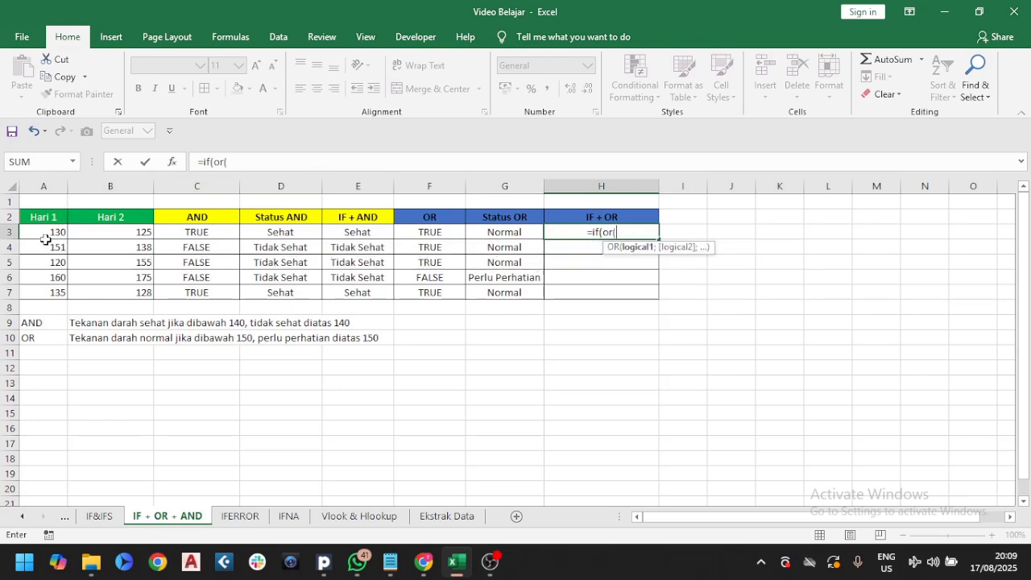
{"action": "left_click", "coordinate": [45, 234]}
{"action": "type", "text": "<150"}
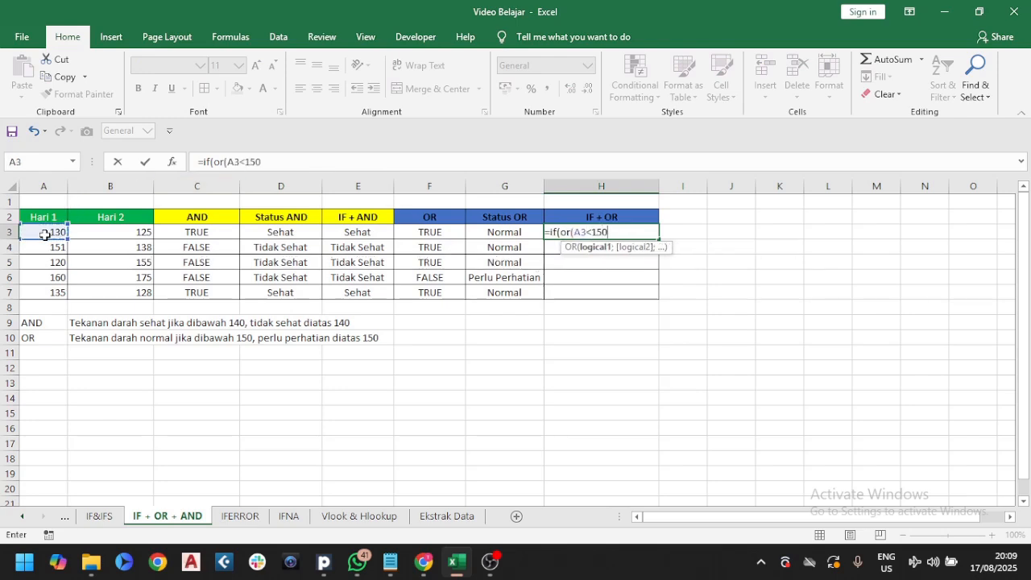
{"action": "type", "text": ";"}
{"action": "left_click", "coordinate": [97, 232]}
{"action": "type", "text": "<"}
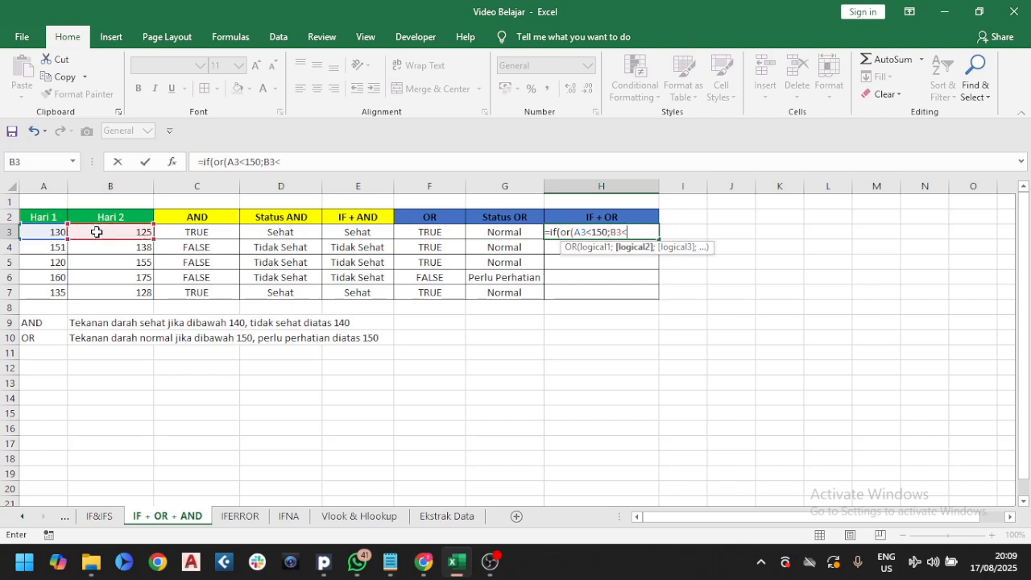
{"action": "type", "text": "150)=T"}
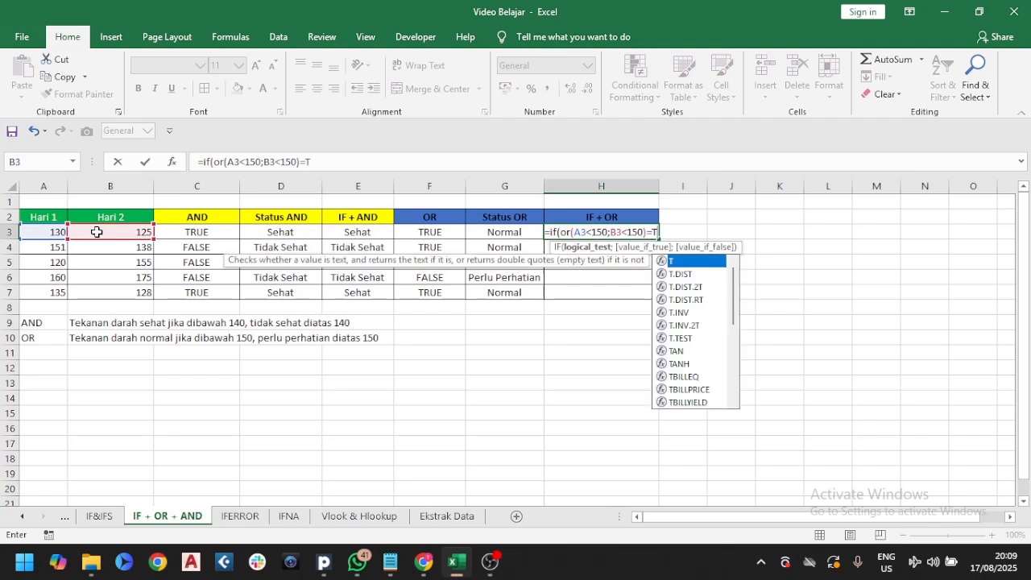
{"action": "type", "text": "RUE"}
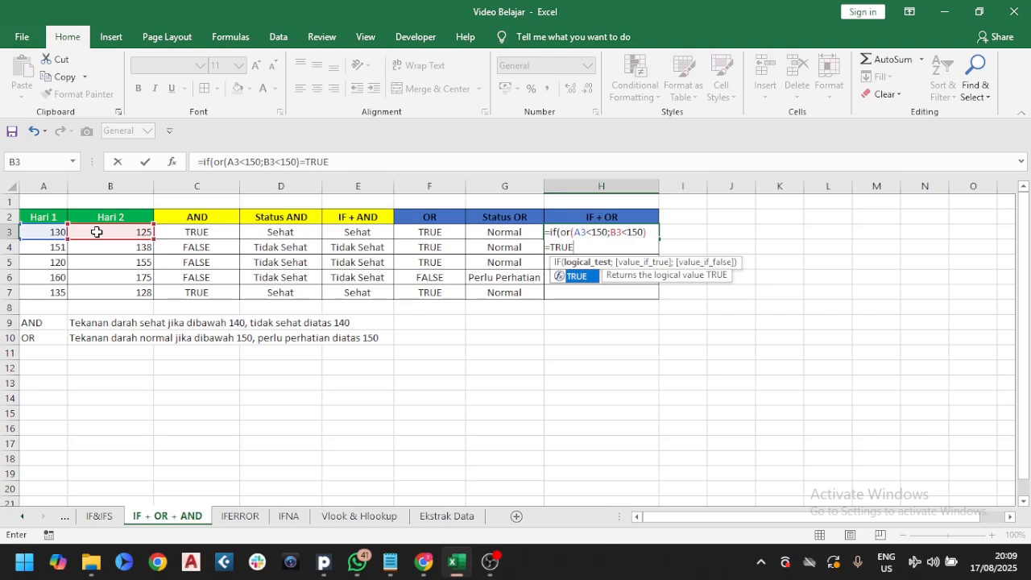
{"action": "type", "text": ";\""}
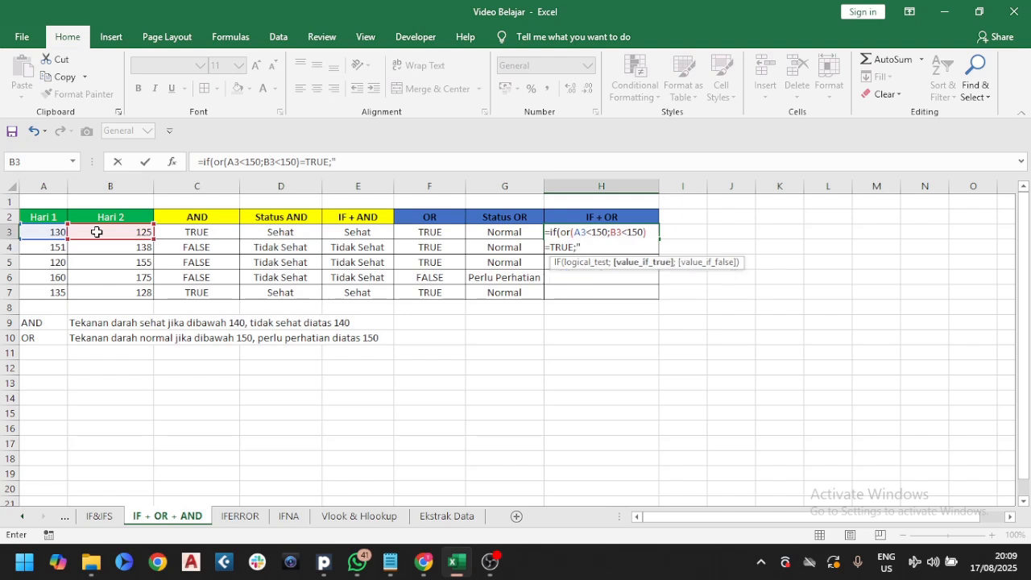
{"action": "type", "text": "Normal\";"}
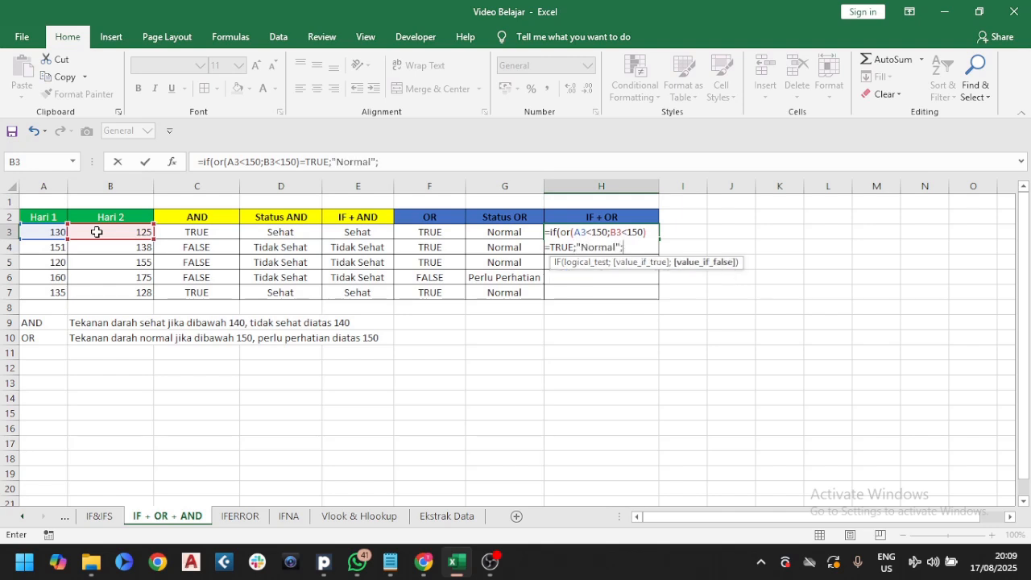
{"action": "type", "text": "\"Perlu P"}
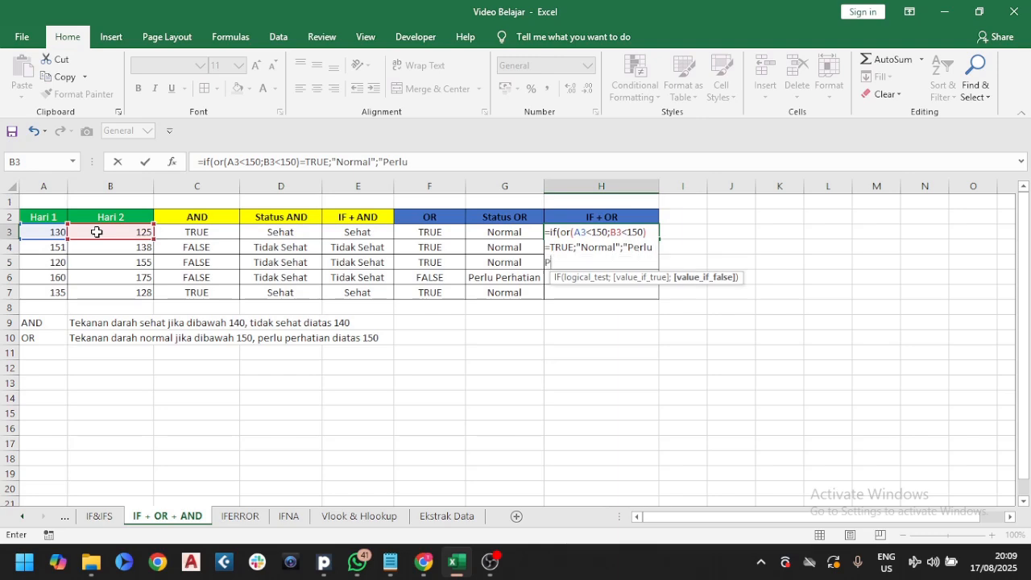
{"action": "type", "text": "erhatian\")"}
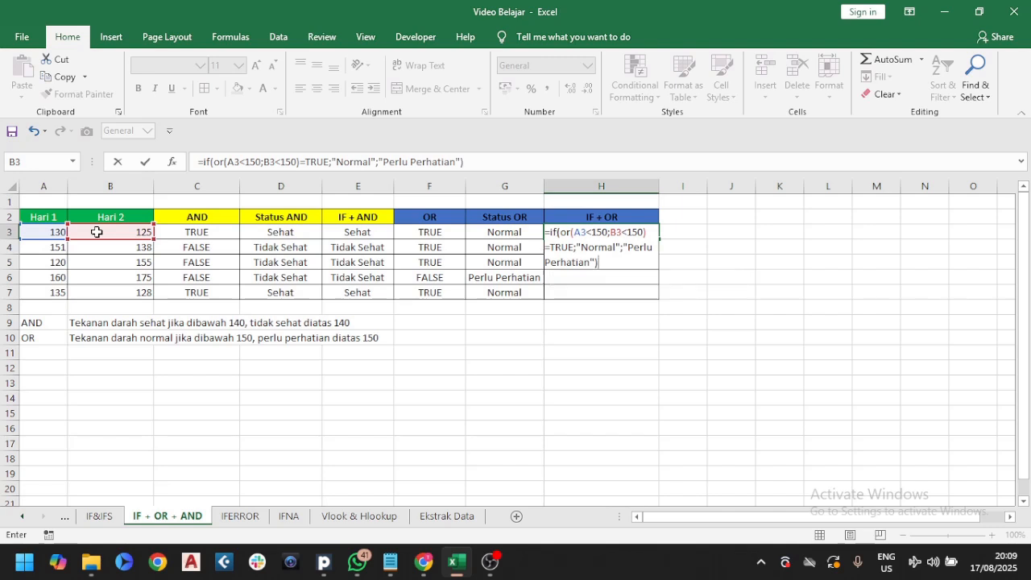
{"action": "key", "text": "Return"}
Fill the IF+OR formula from H3 down through H7
{"action": "left_click", "coordinate": [635, 229]}
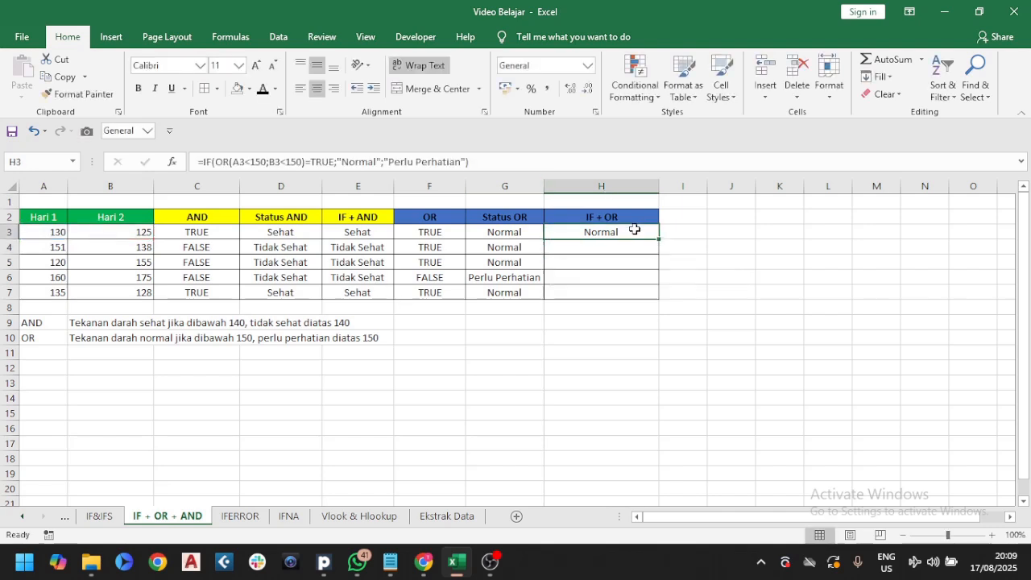
{"action": "double_click", "coordinate": [659, 238]}
{"action": "left_click", "coordinate": [630, 232]}
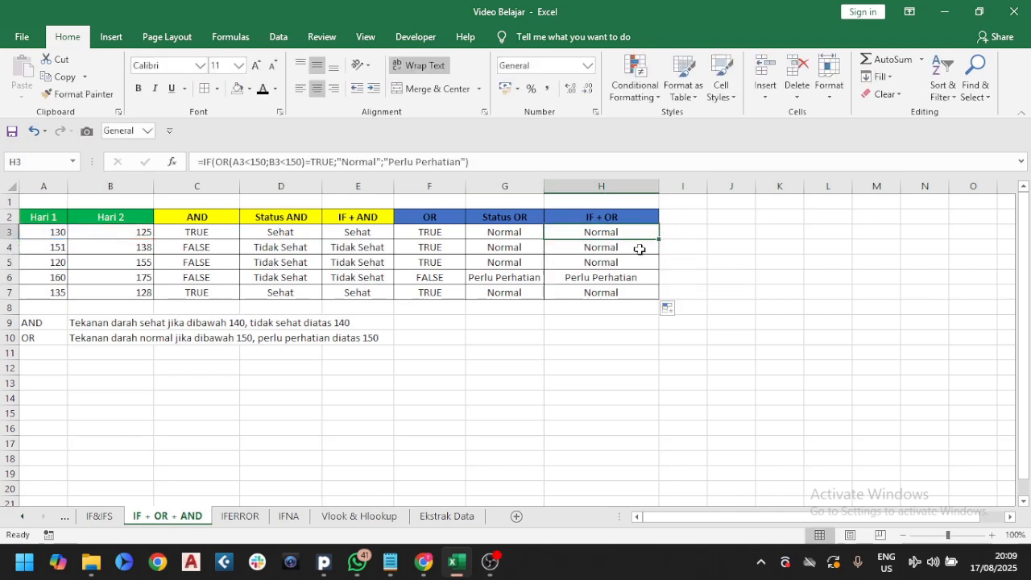